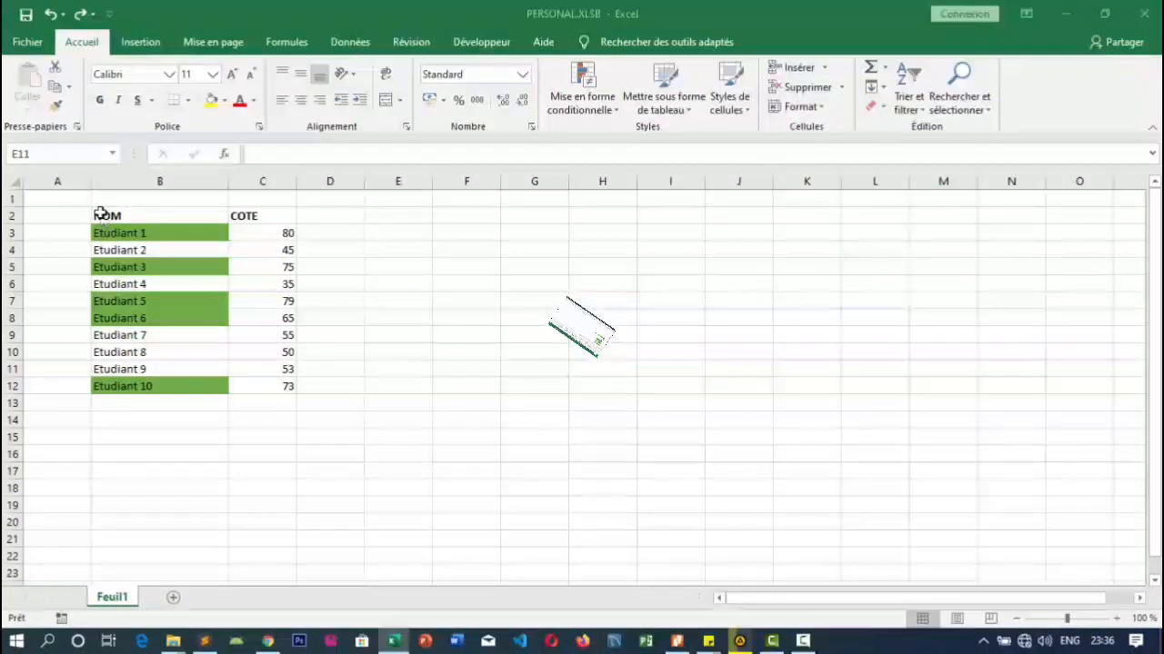
Delete the contents of B2:D12 and clear the conditional formatting rules from the entire sheet
{"action": "left_click_drag", "start_coordinate": [101, 213], "coordinate": [348, 387]}
{"action": "key", "text": "Delete"}
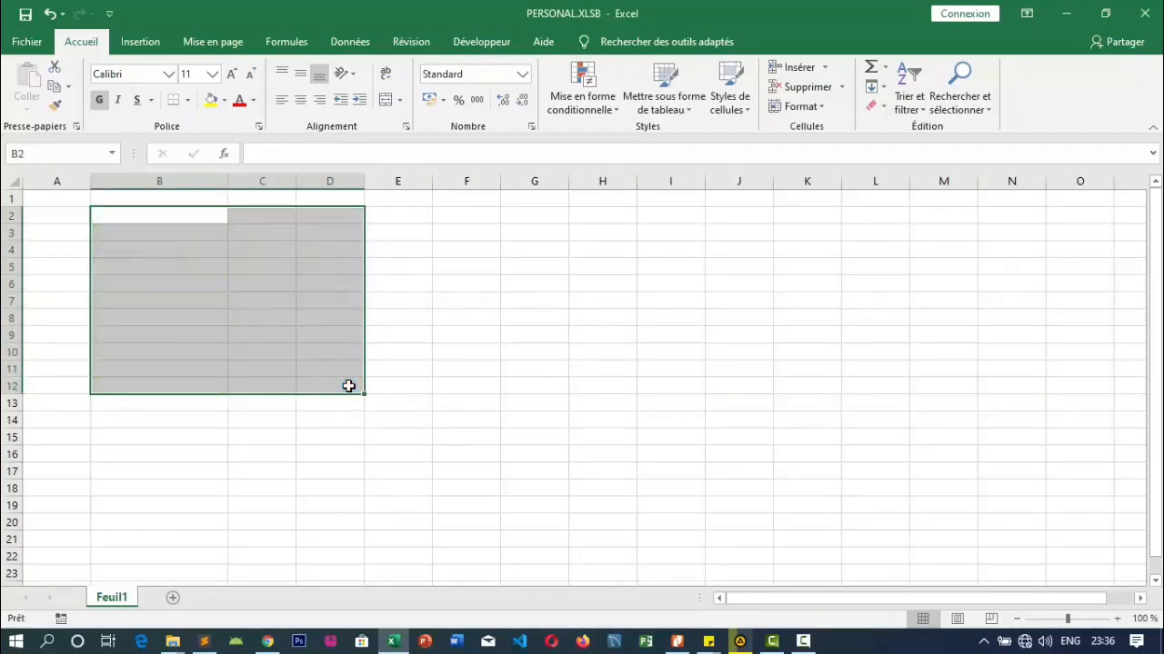
{"action": "left_click", "coordinate": [597, 102]}
{"action": "mouse_move", "coordinate": [718, 339]}
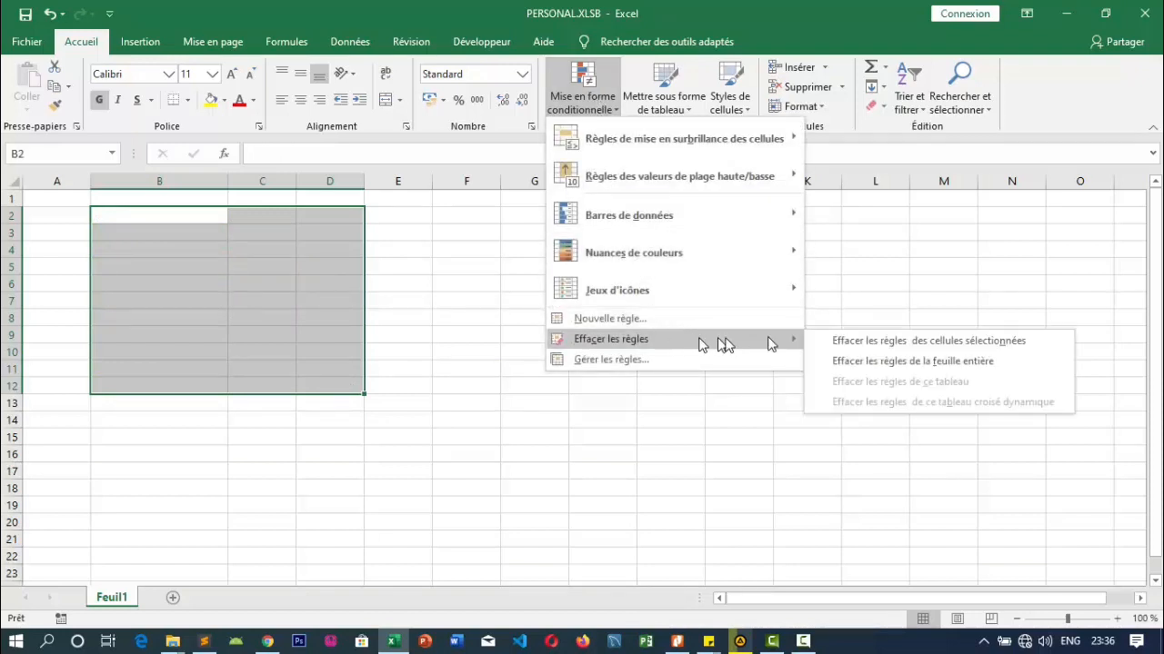
{"action": "left_click", "coordinate": [834, 361]}
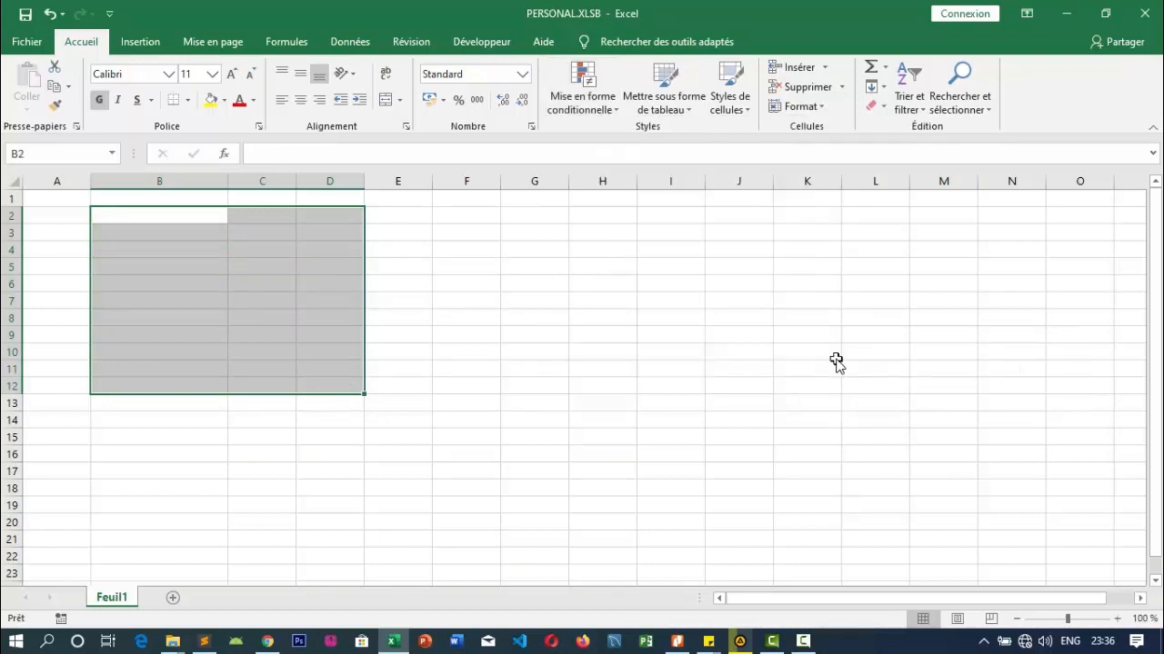
{"action": "left_click", "coordinate": [397, 322]}
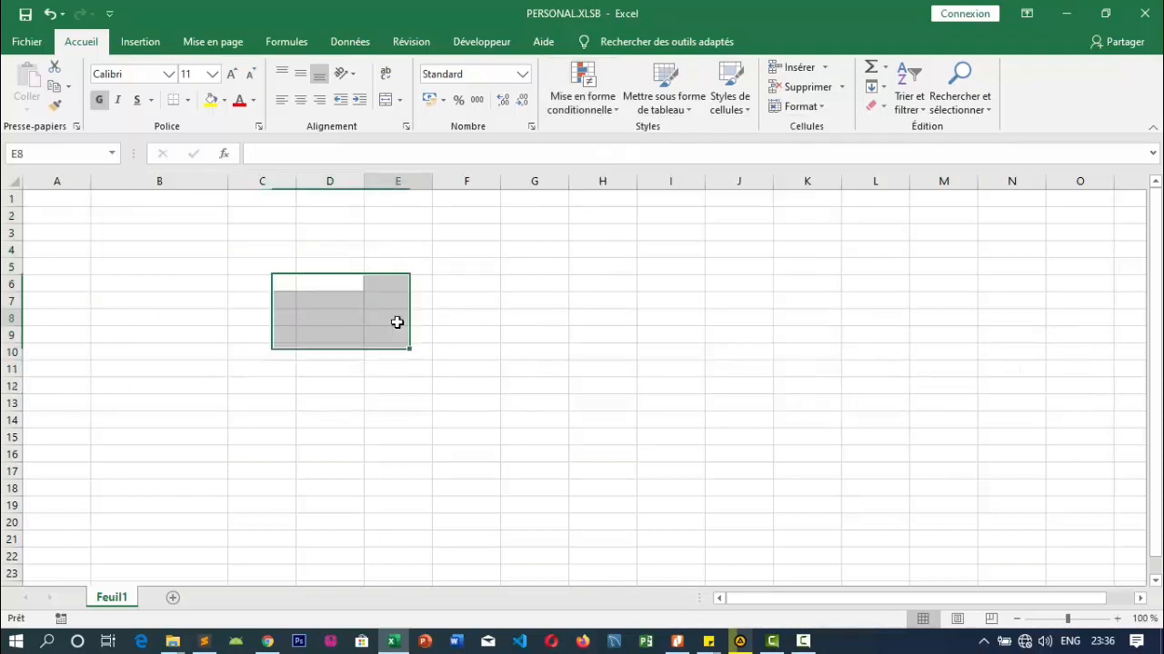
Widen columns B, C and D to make room for the new table
{"action": "left_click", "coordinate": [123, 213]}
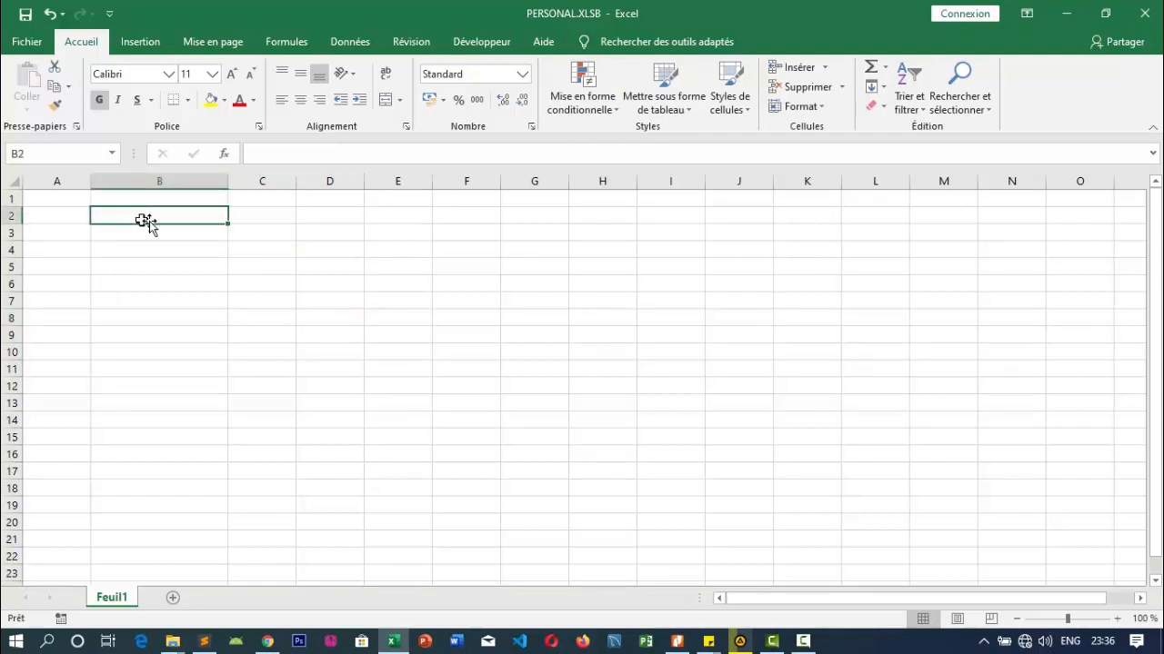
{"action": "left_click", "coordinate": [254, 216]}
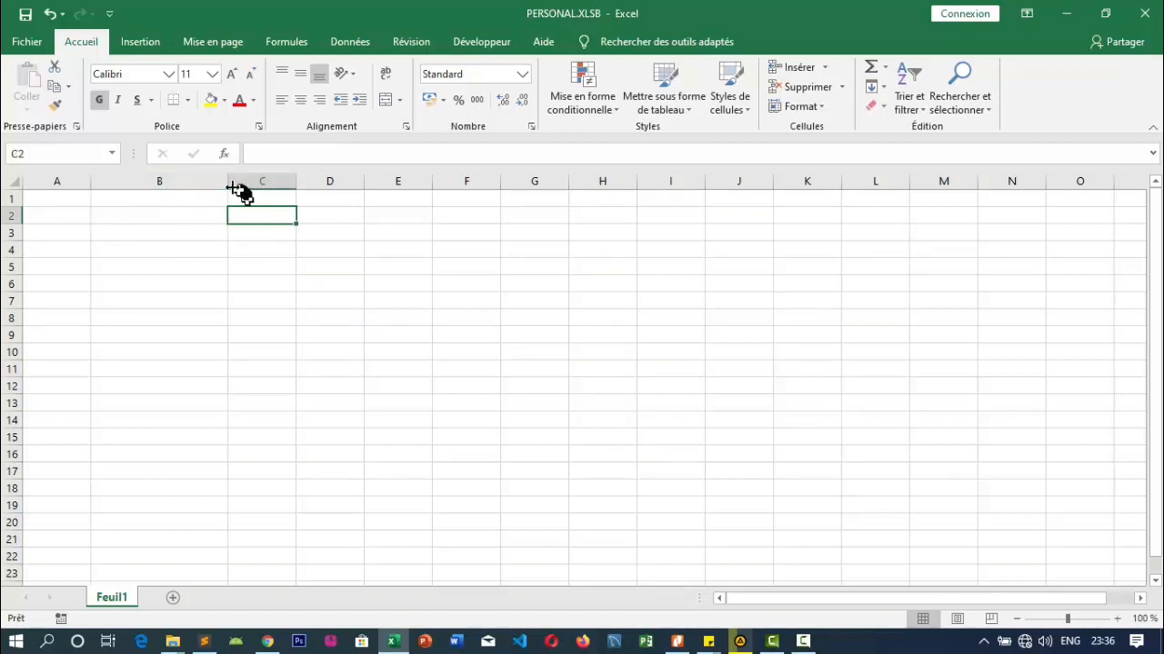
{"action": "left_click_drag", "start_coordinate": [228, 186], "coordinate": [404, 186]}
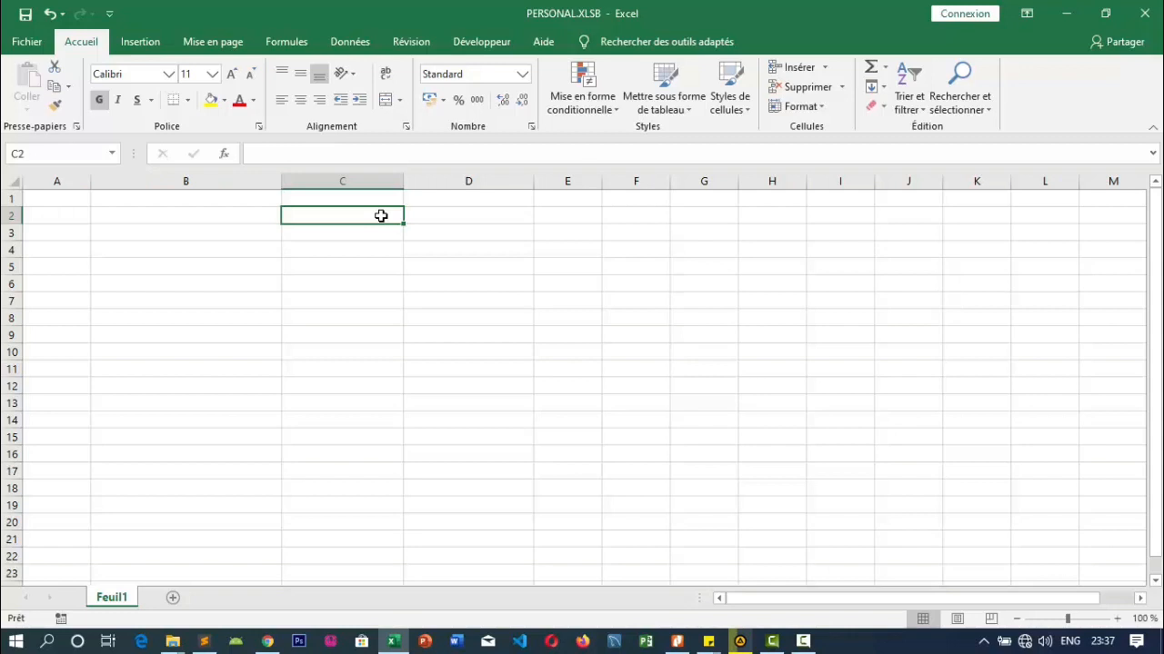
Enter the headers VENTE 2019 in C2 and VENTE 2020 in D2, and make the D2 header bold
{"action": "type", "text": "VENTE "}
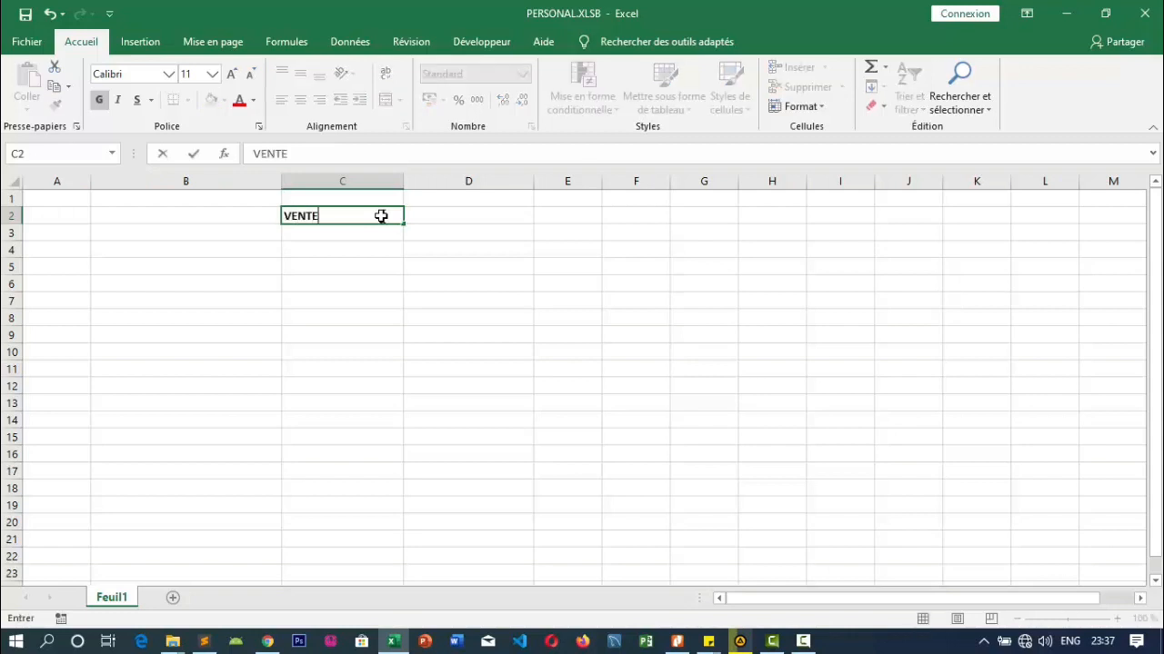
{"action": "type", "text": "2019"}
{"action": "key", "text": "Tab"}
{"action": "type", "text": "VE"}
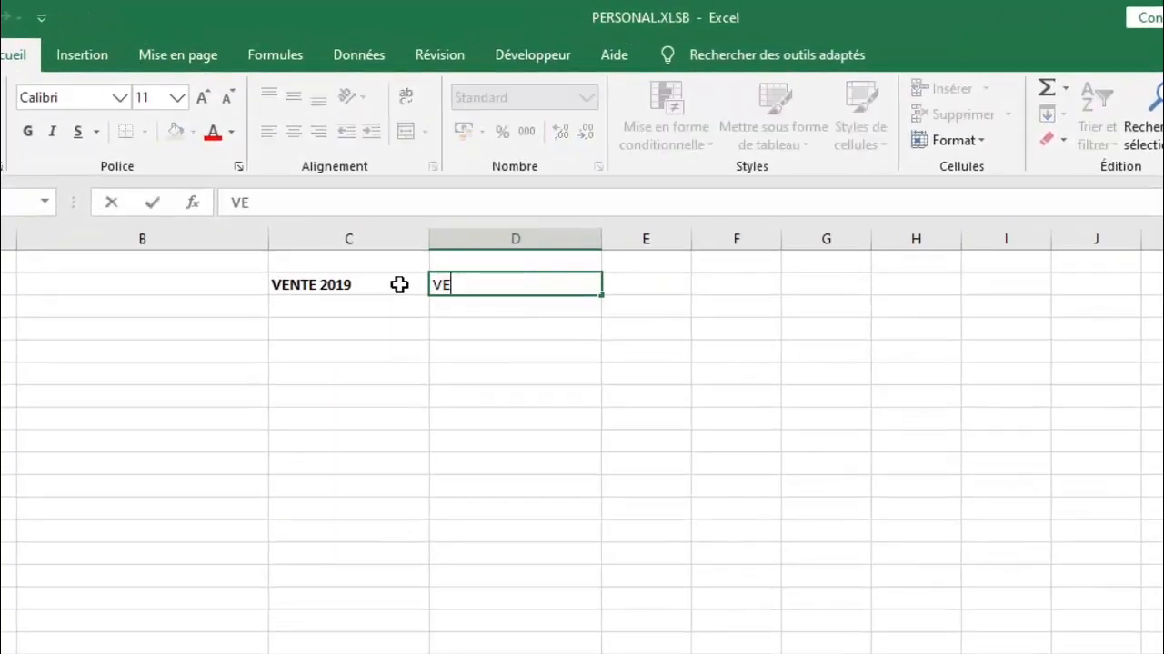
{"action": "type", "text": "NTE 2020"}
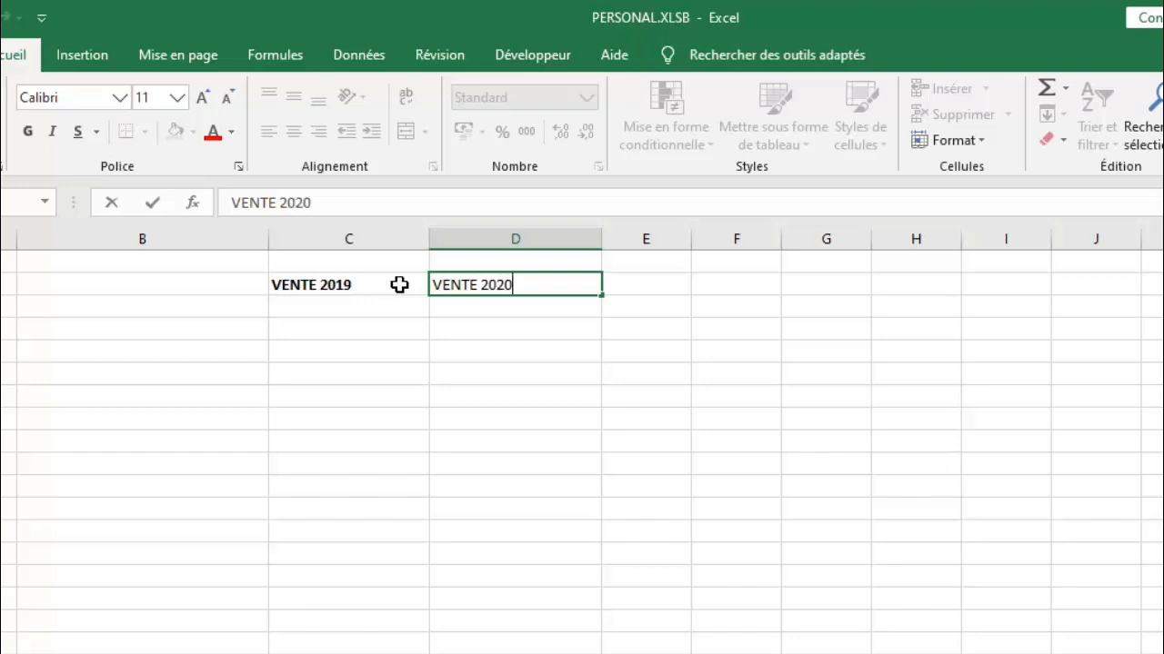
{"action": "key", "text": "Return"}
{"action": "left_click", "coordinate": [475, 287]}
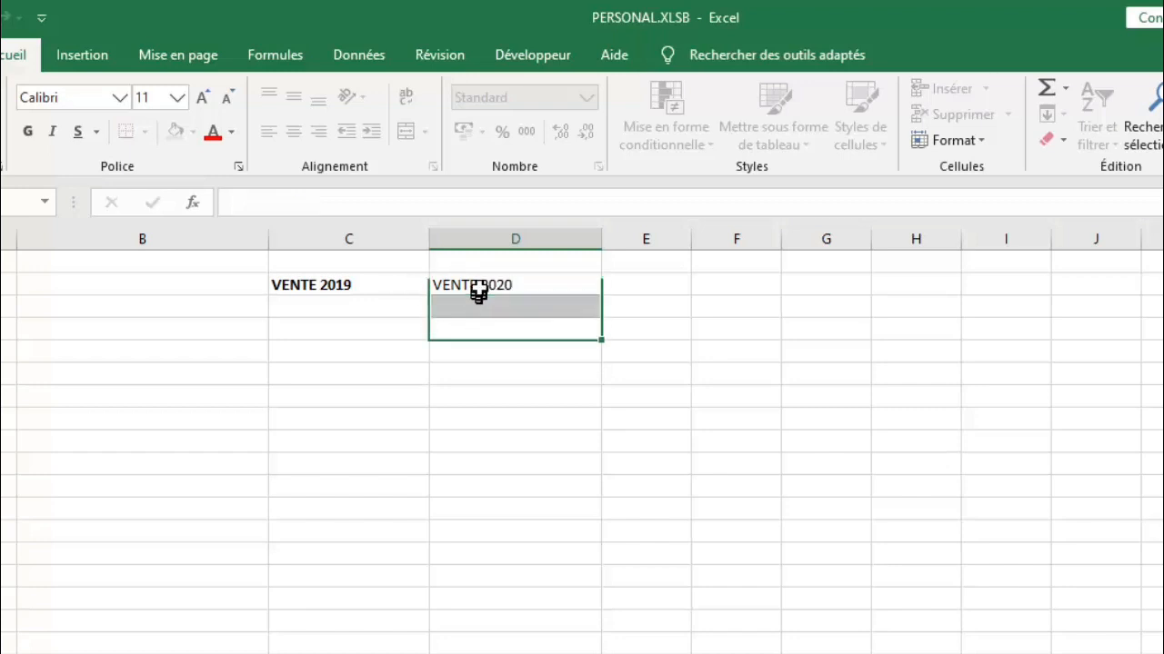
{"action": "left_click", "coordinate": [28, 131]}
{"action": "left_click", "coordinate": [273, 309]}
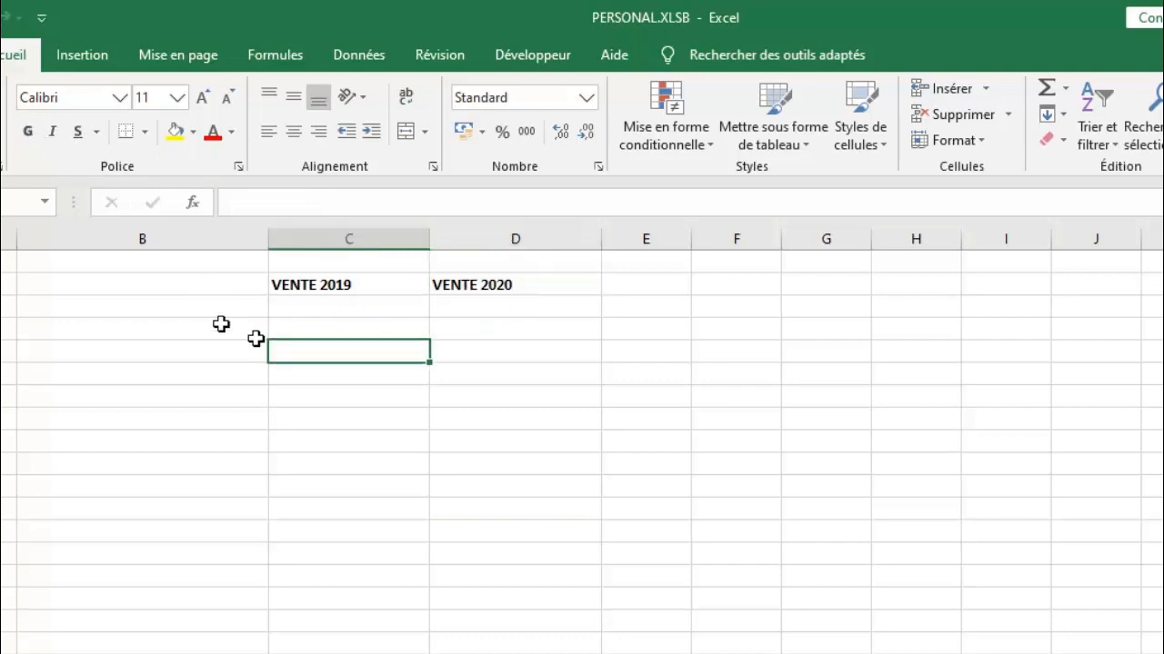
Enter PRODUCTION 1 in B3 and fill the series down to PRODUCTION 6 in B8
{"action": "left_click", "coordinate": [186, 308]}
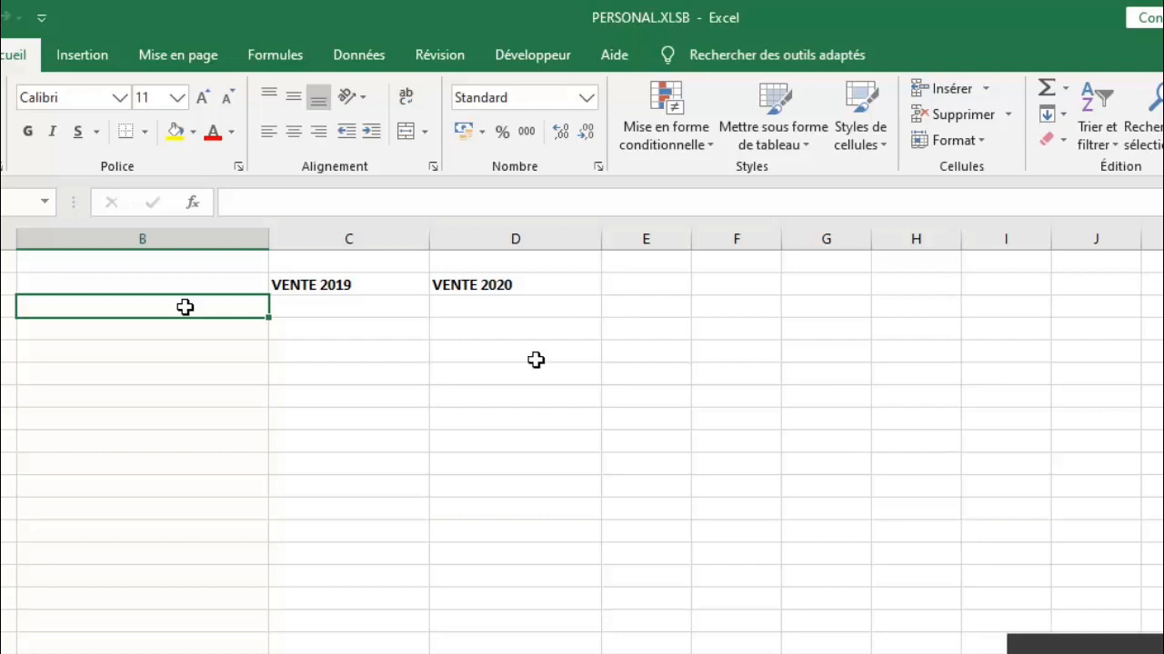
{"action": "type", "text": "PRO"}
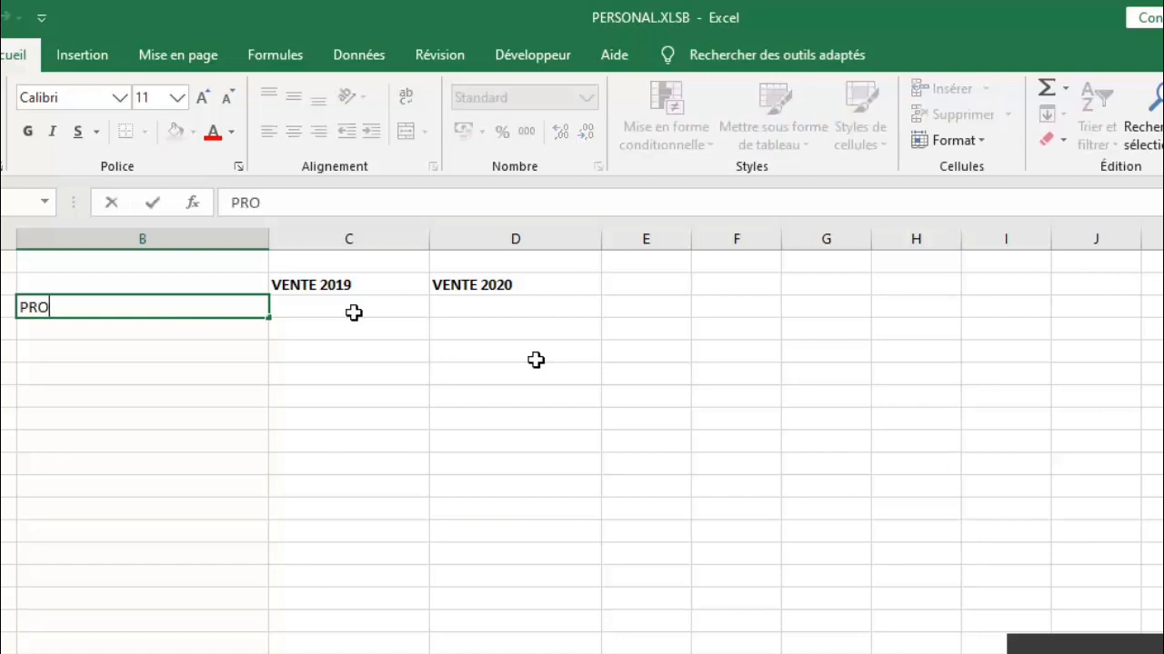
{"action": "type", "text": "DUCTION "}
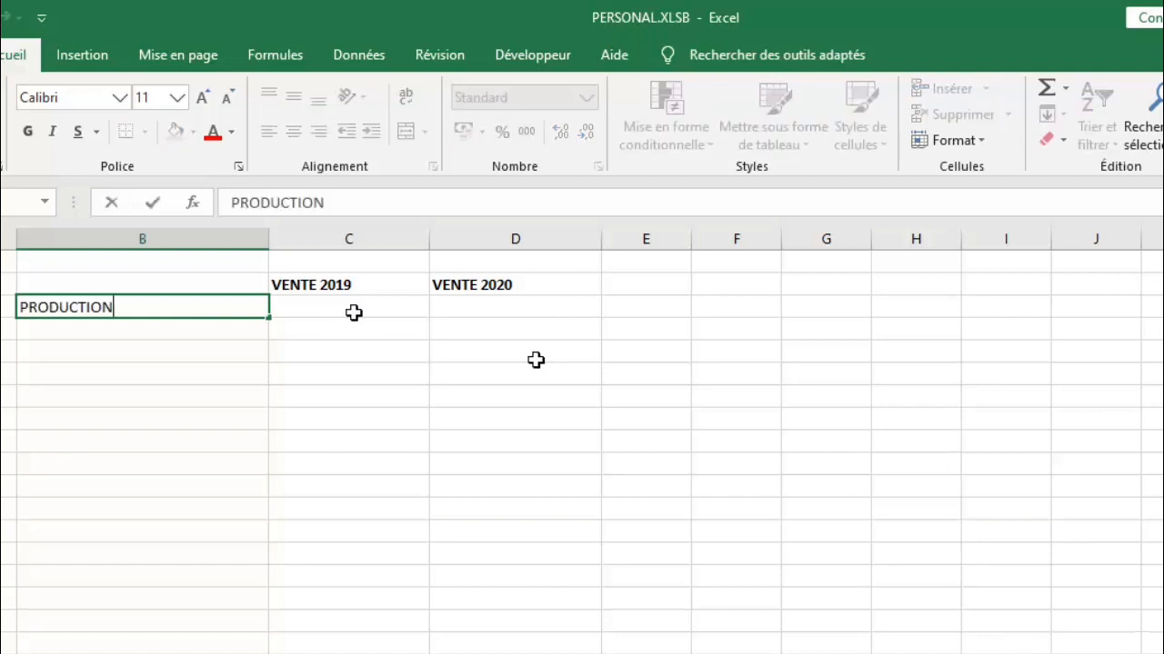
{"action": "type", "text": "1"}
{"action": "key", "text": "Return"}
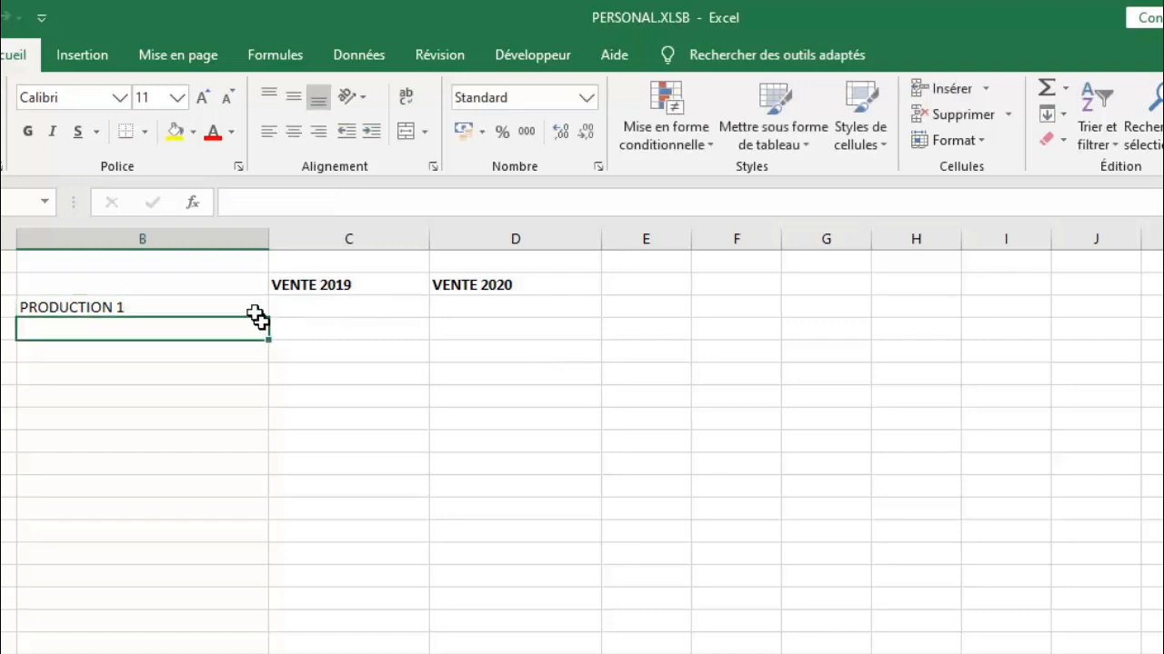
{"action": "left_click", "coordinate": [253, 307]}
{"action": "left_click_drag", "start_coordinate": [271, 317], "coordinate": [259, 433]}
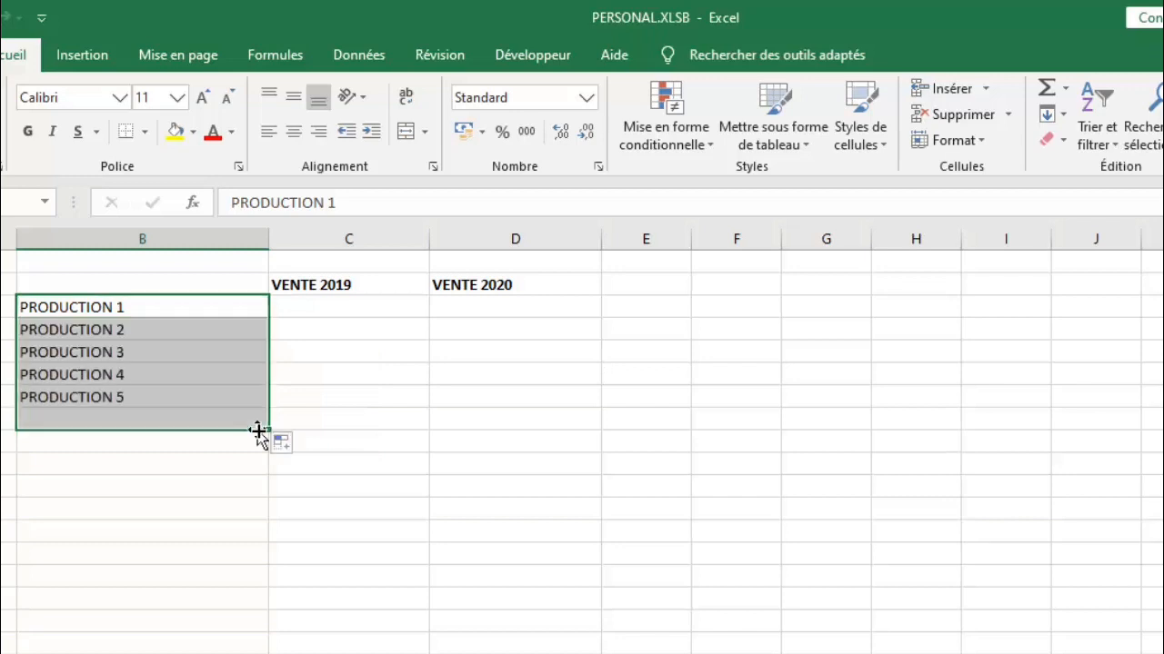
Fill the VENTE 2019 column for PRODUCTION 1 to 6 with 25874, 12582, 32581, 98752, 48520 and 97852
{"action": "left_click", "coordinate": [317, 308]}
{"action": "left_click", "coordinate": [318, 308]}
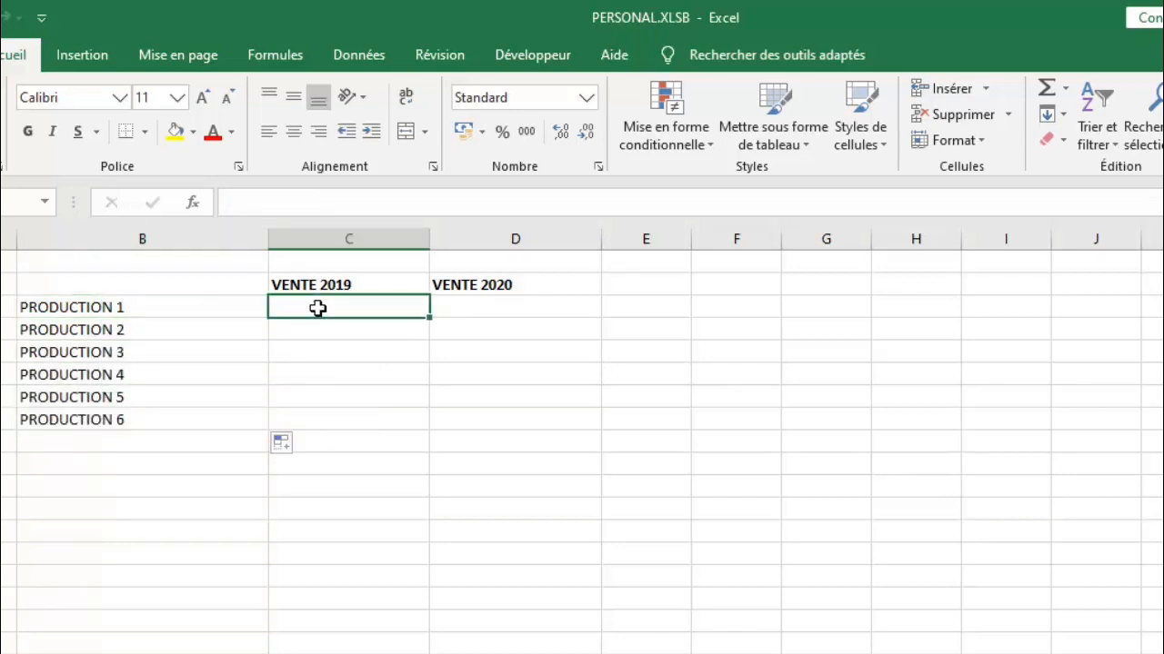
{"action": "type", "text": "25874"}
{"action": "key", "text": "Return"}
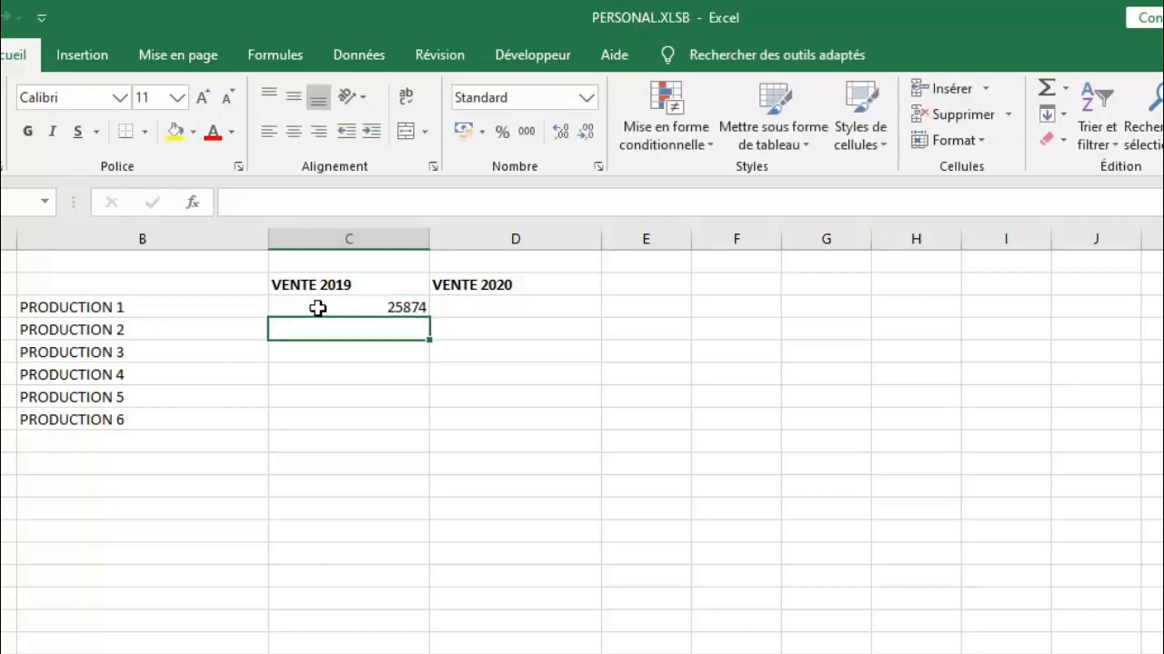
{"action": "type", "text": "12582"}
{"action": "key", "text": "Return"}
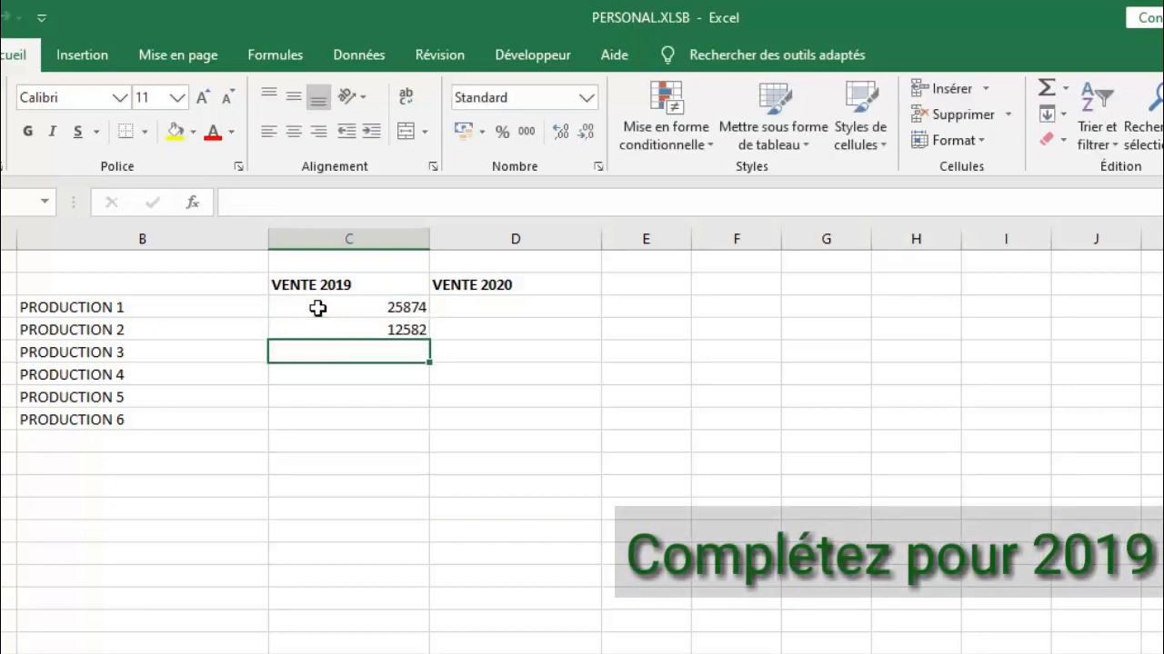
{"action": "type", "text": "32581"}
{"action": "key", "text": "Return"}
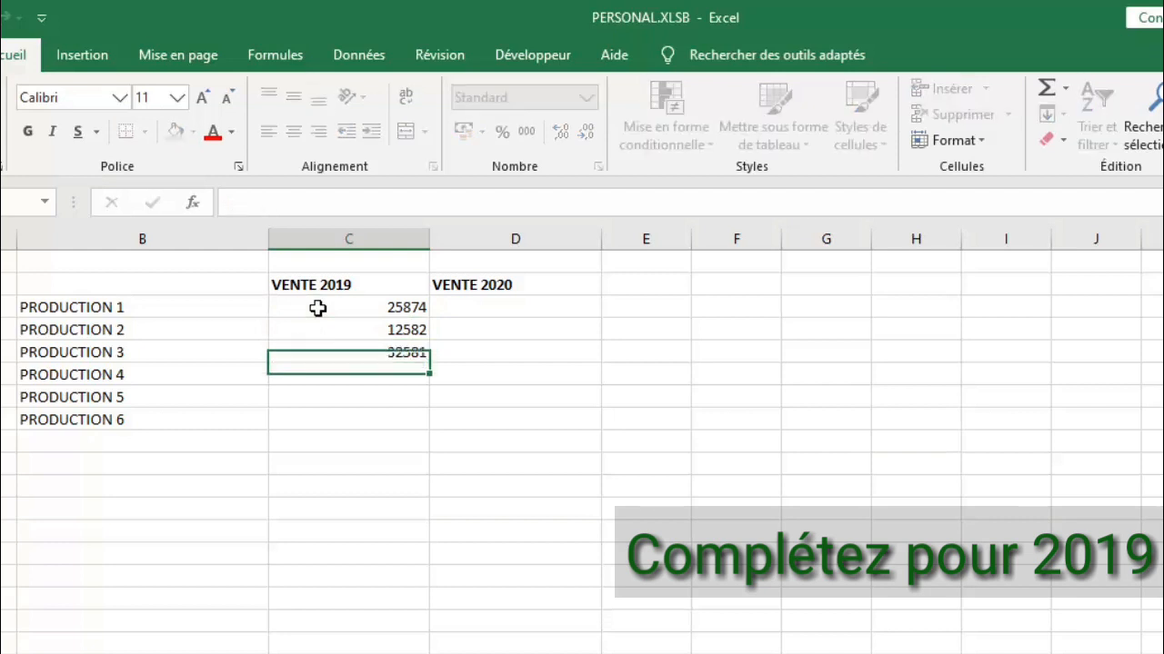
{"action": "type", "text": "98752"}
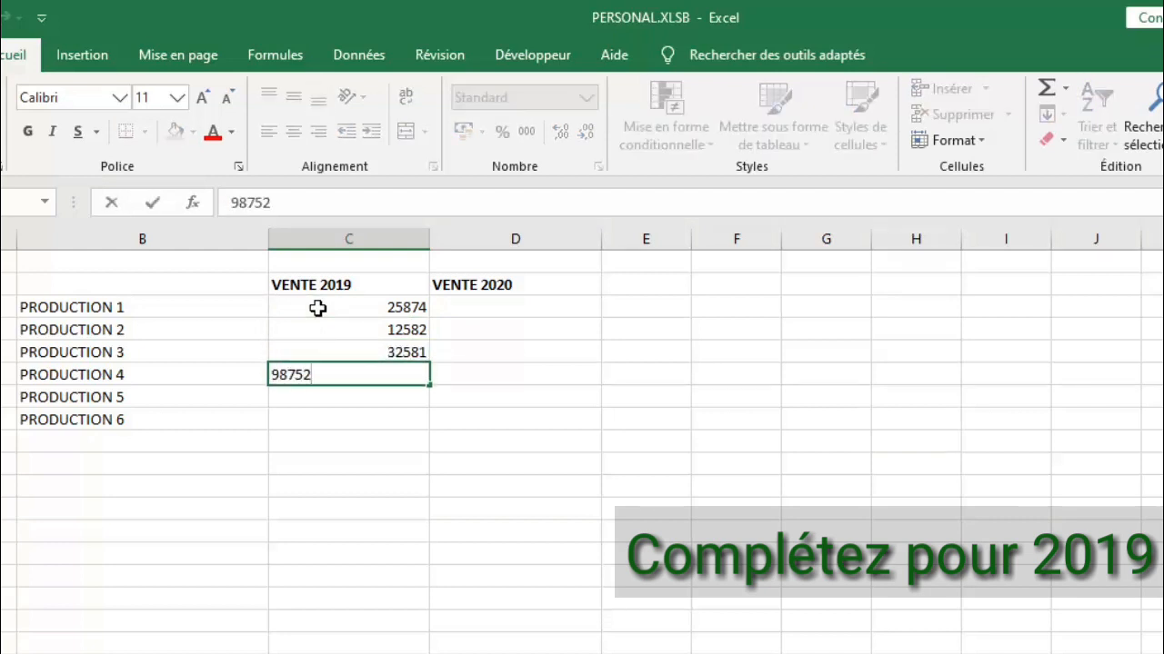
{"action": "key", "text": "Return"}
{"action": "type", "text": "48520"}
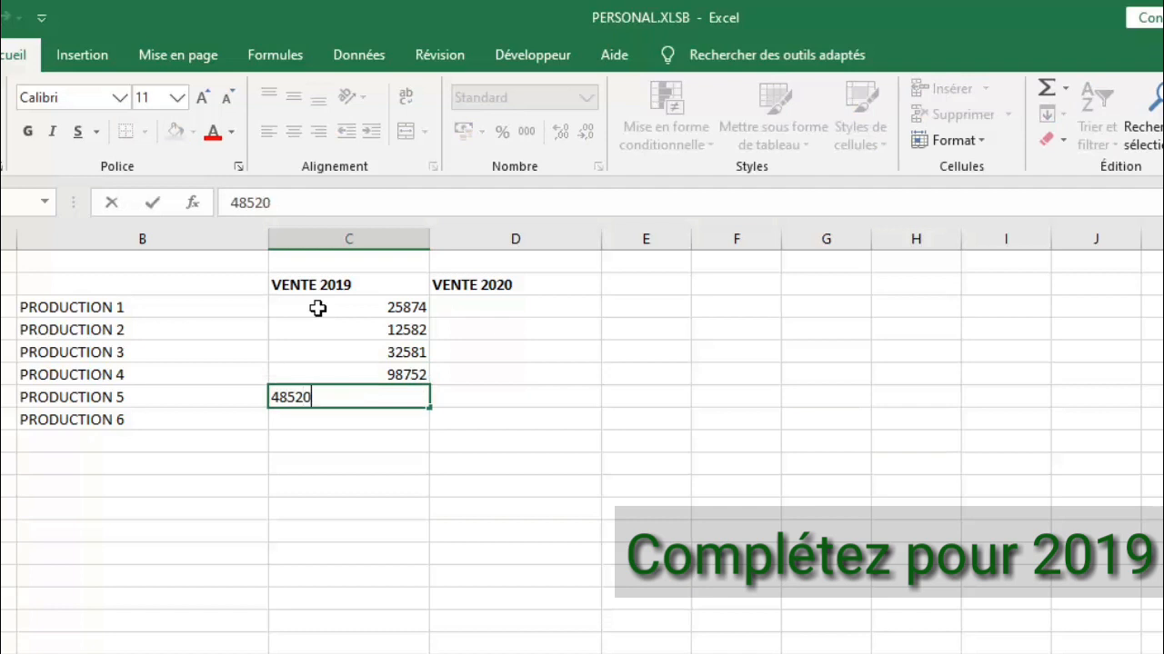
{"action": "key", "text": "Return"}
{"action": "type", "text": "97852"}
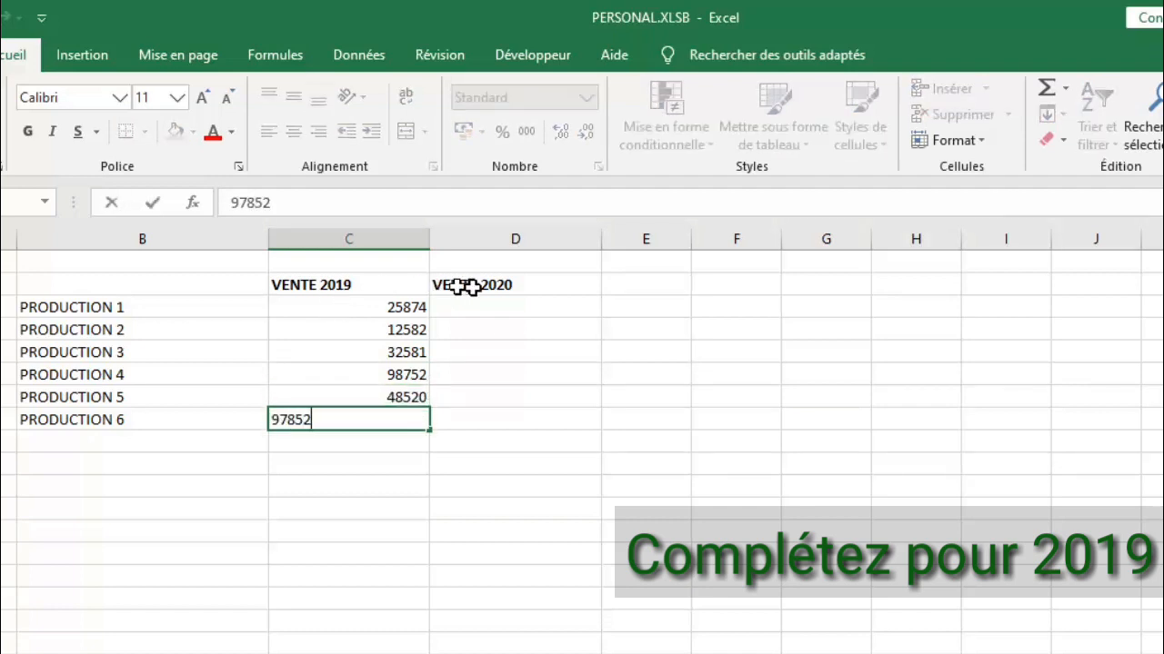
Fill the VENTE 2020 column for PRODUCTION 1 to 6 with 36852, 25482, 12584, 45852, 65475 and 58742
{"action": "left_click", "coordinate": [511, 307]}
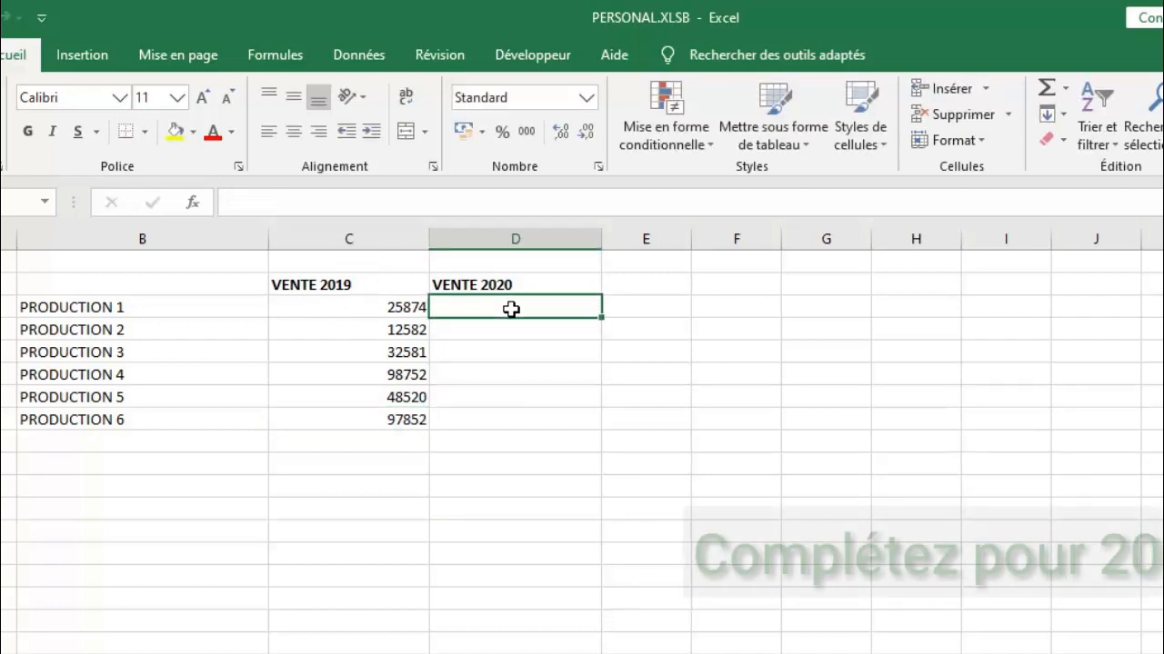
{"action": "type", "text": "36852"}
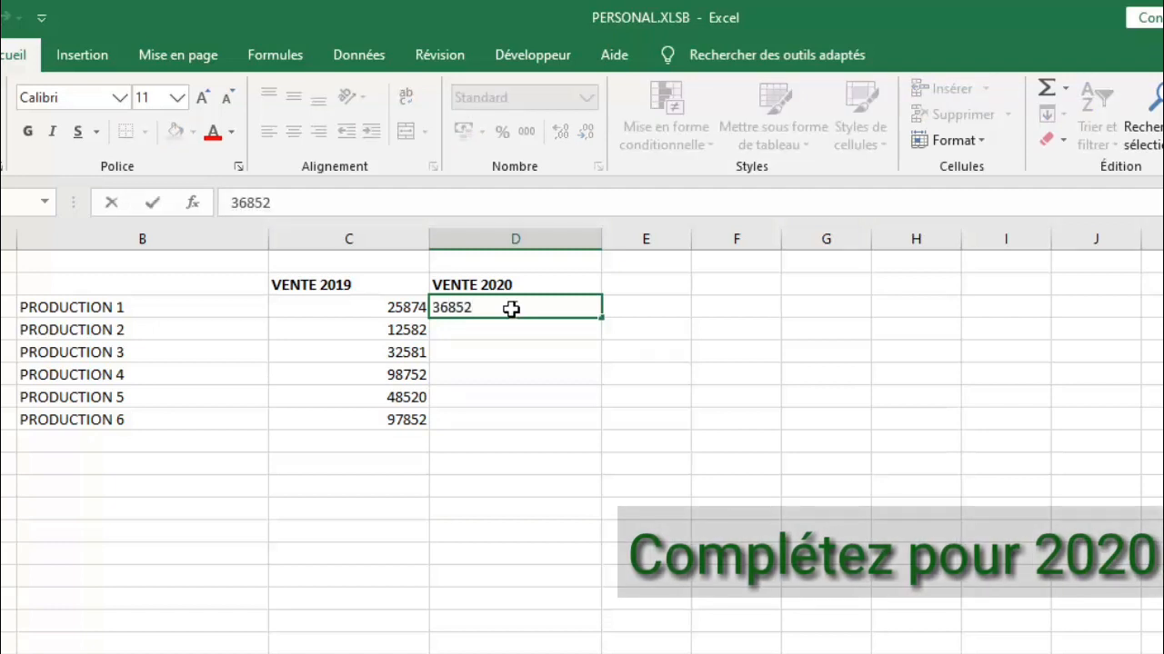
{"action": "key", "text": "Return"}
{"action": "type", "text": "25482"}
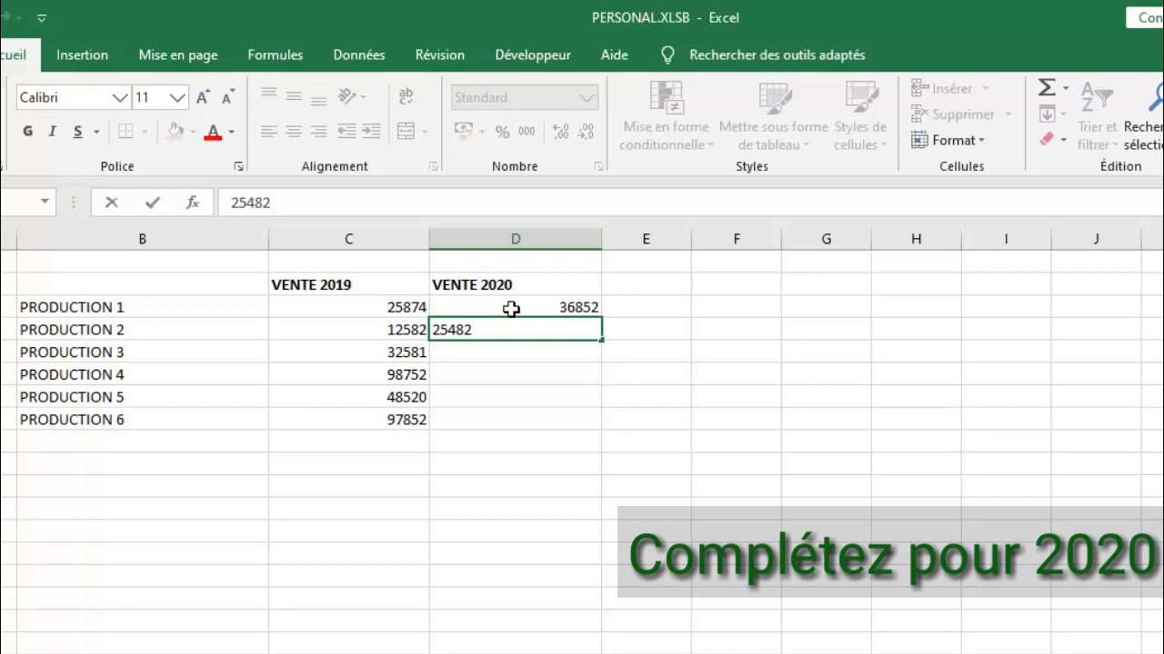
{"action": "key", "text": "Return"}
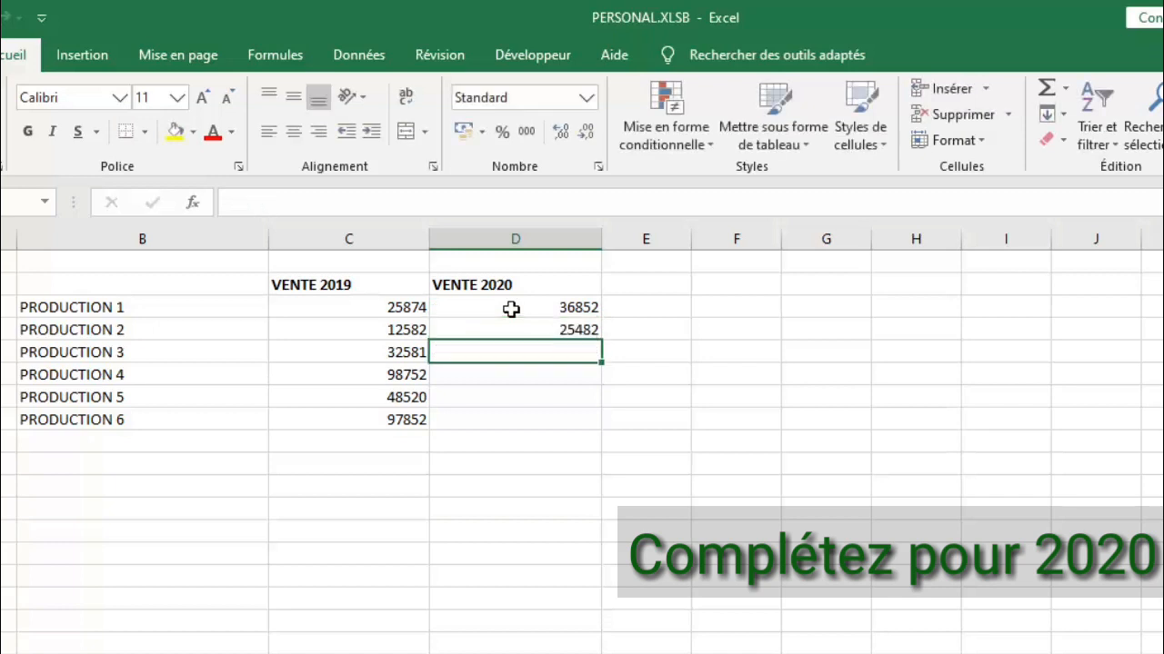
{"action": "type", "text": "12584"}
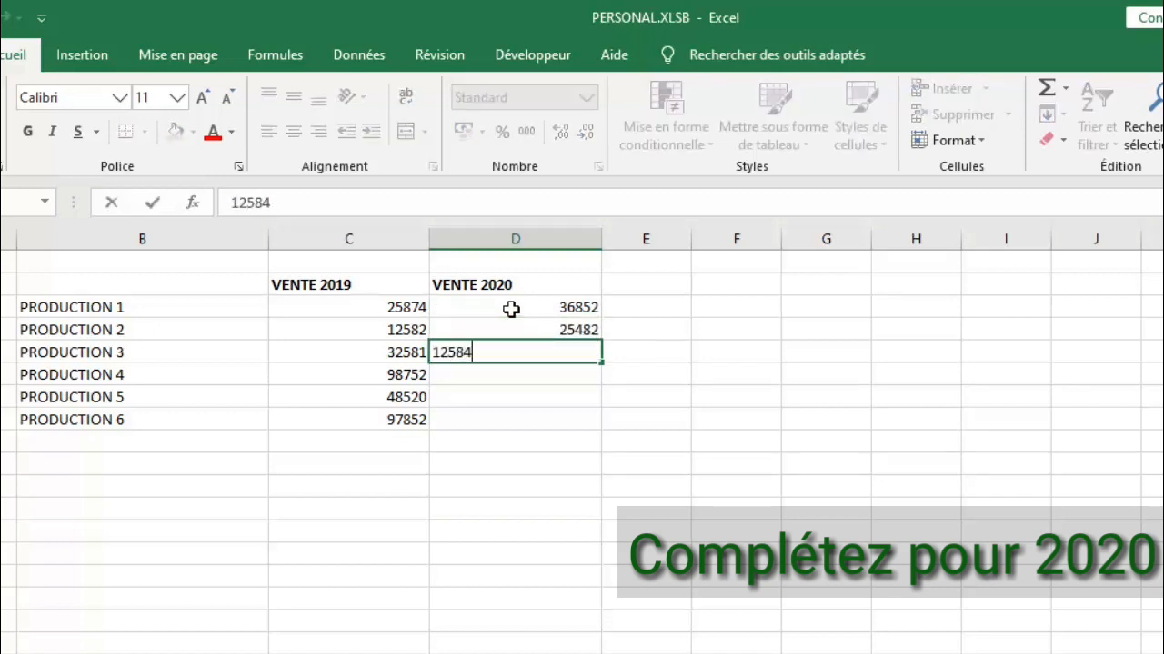
{"action": "key", "text": "Return"}
{"action": "type", "text": "45852"}
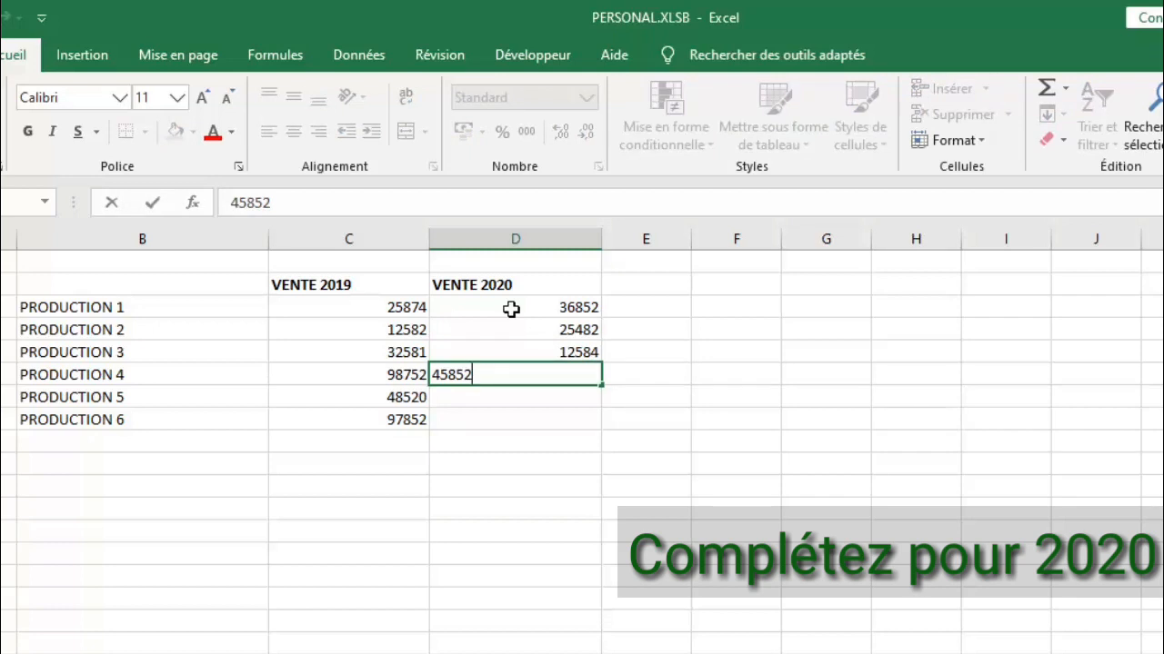
{"action": "key", "text": "Return"}
{"action": "type", "text": "65475"}
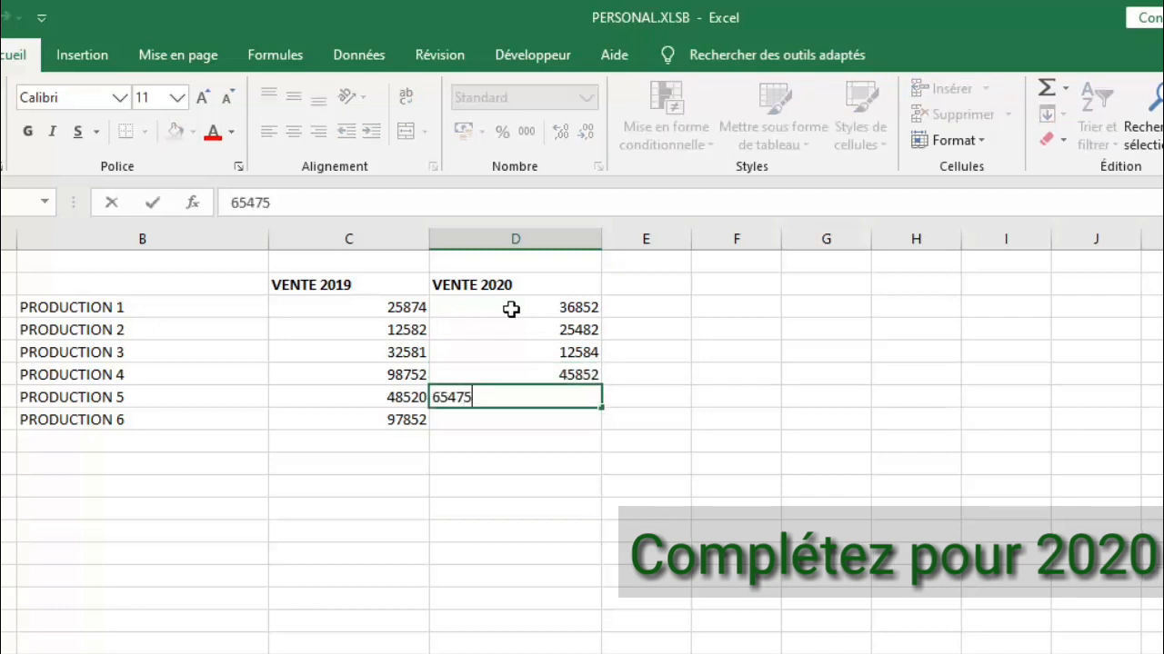
{"action": "key", "text": "Return"}
{"action": "type", "text": "58742"}
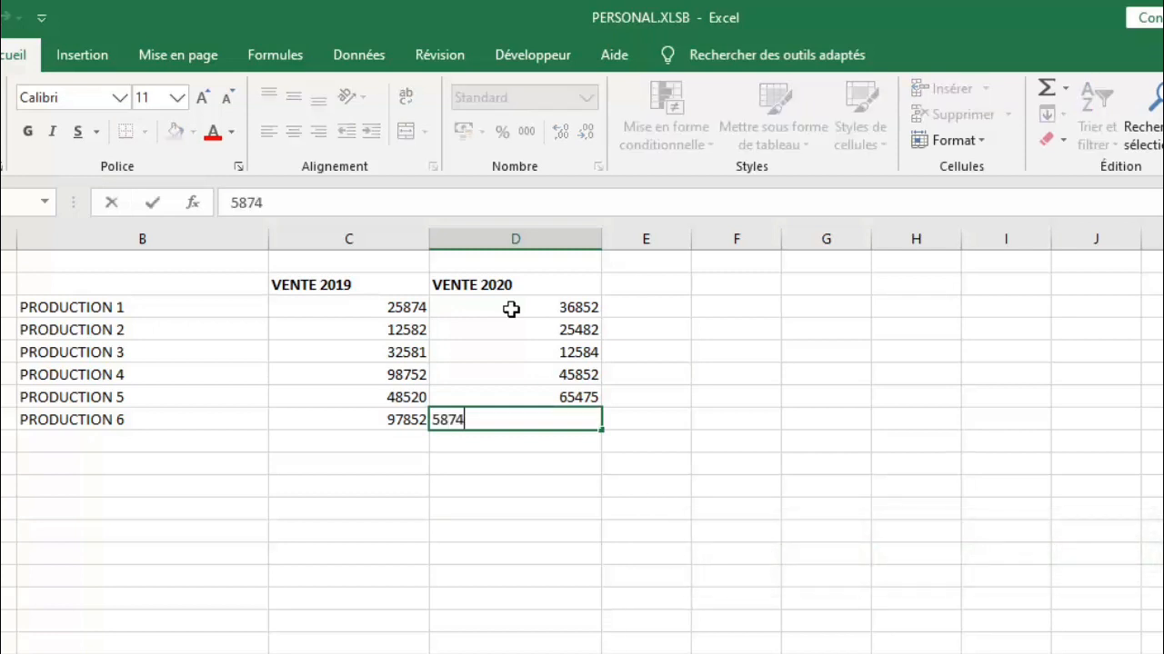
{"action": "left_click", "coordinate": [327, 438]}
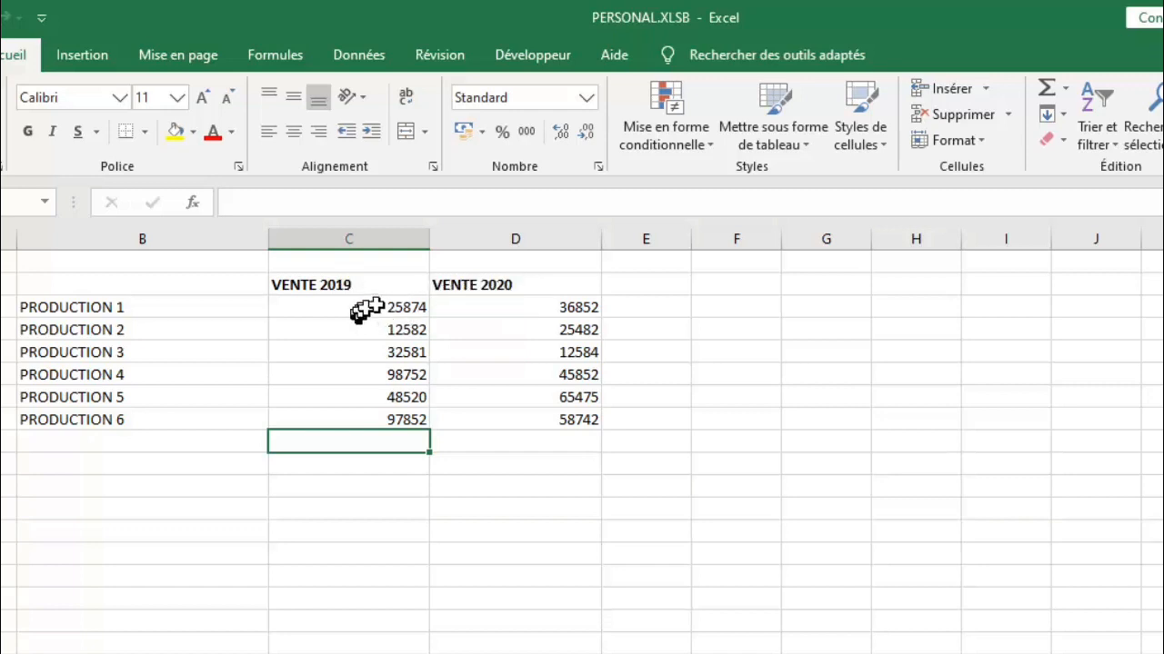
{"action": "left_click", "coordinate": [345, 506]}
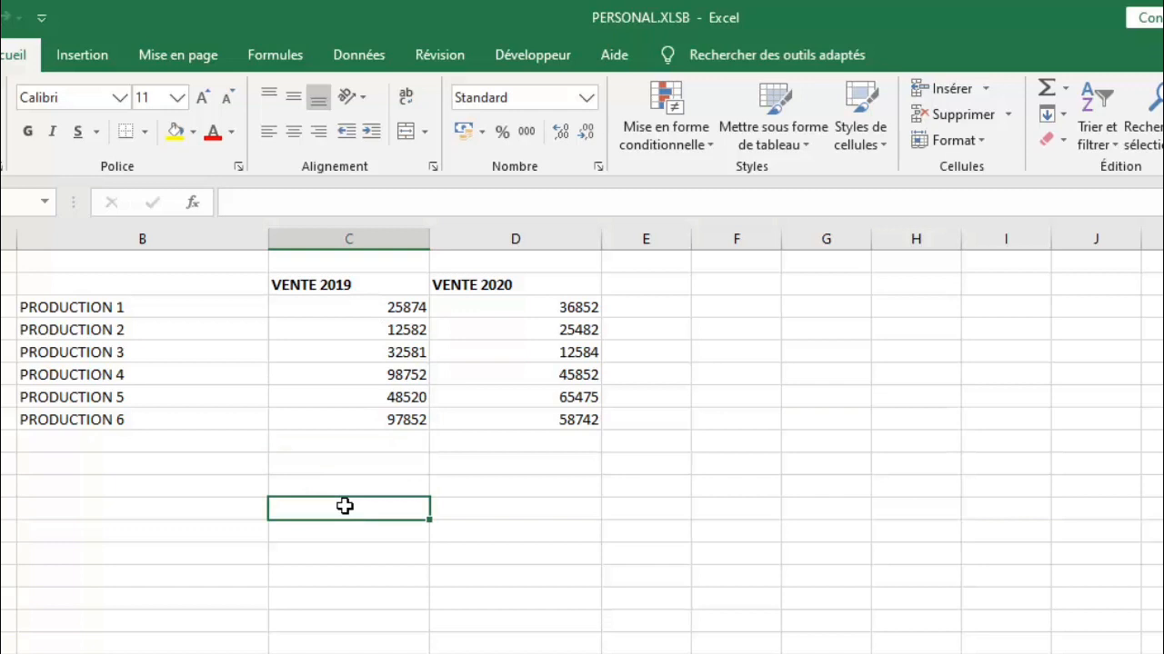
{"action": "left_click", "coordinate": [698, 143]}
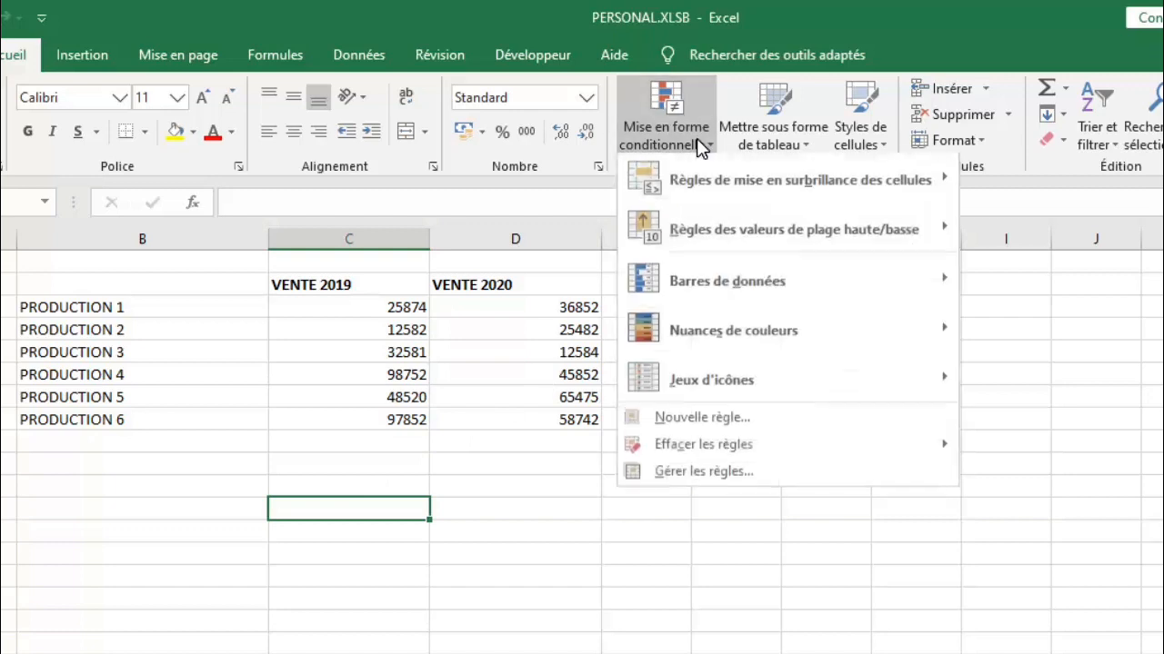
{"action": "left_click", "coordinate": [234, 494]}
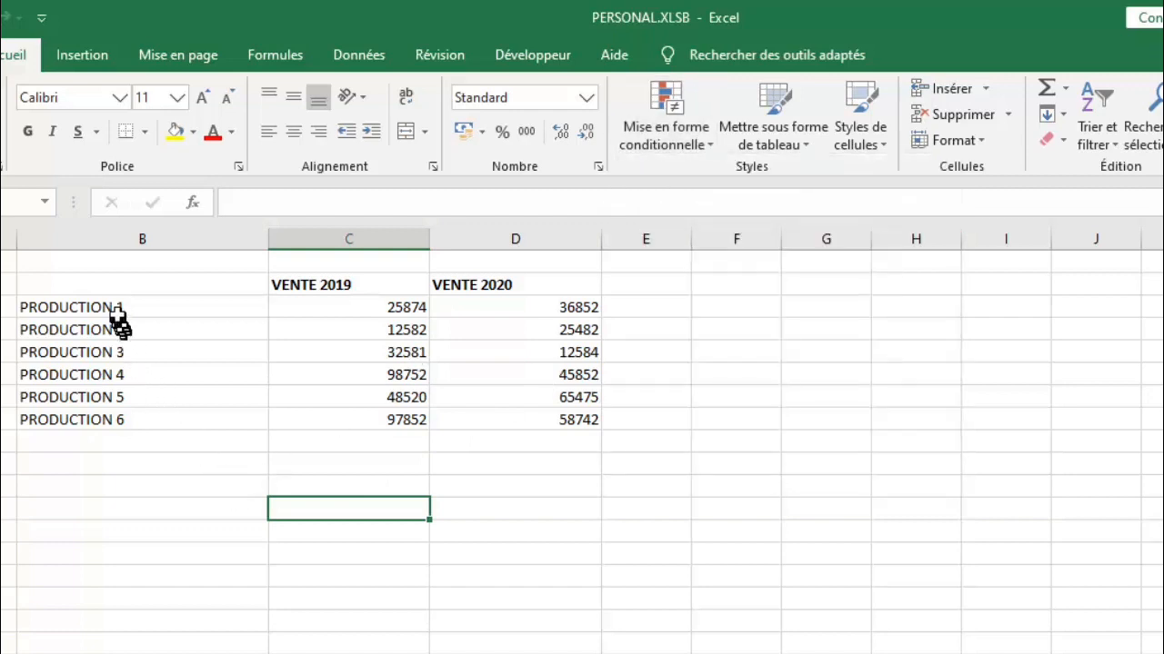
{"action": "left_click_drag", "start_coordinate": [116, 311], "coordinate": [487, 432]}
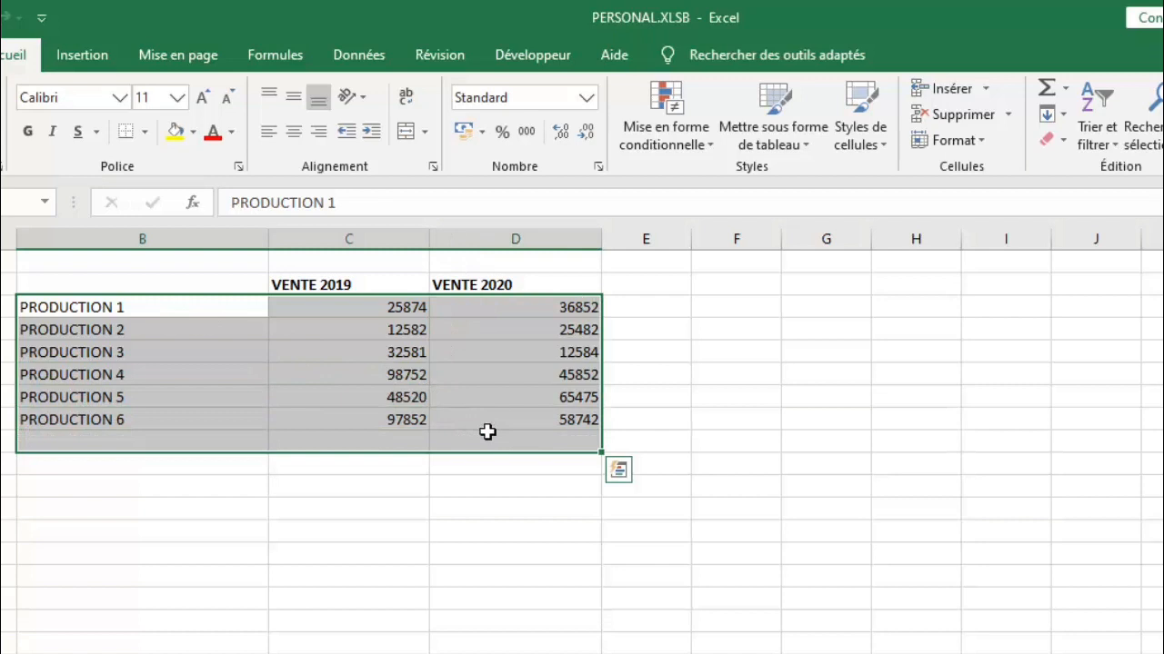
{"action": "left_click", "coordinate": [337, 420]}
{"action": "left_click", "coordinate": [146, 309]}
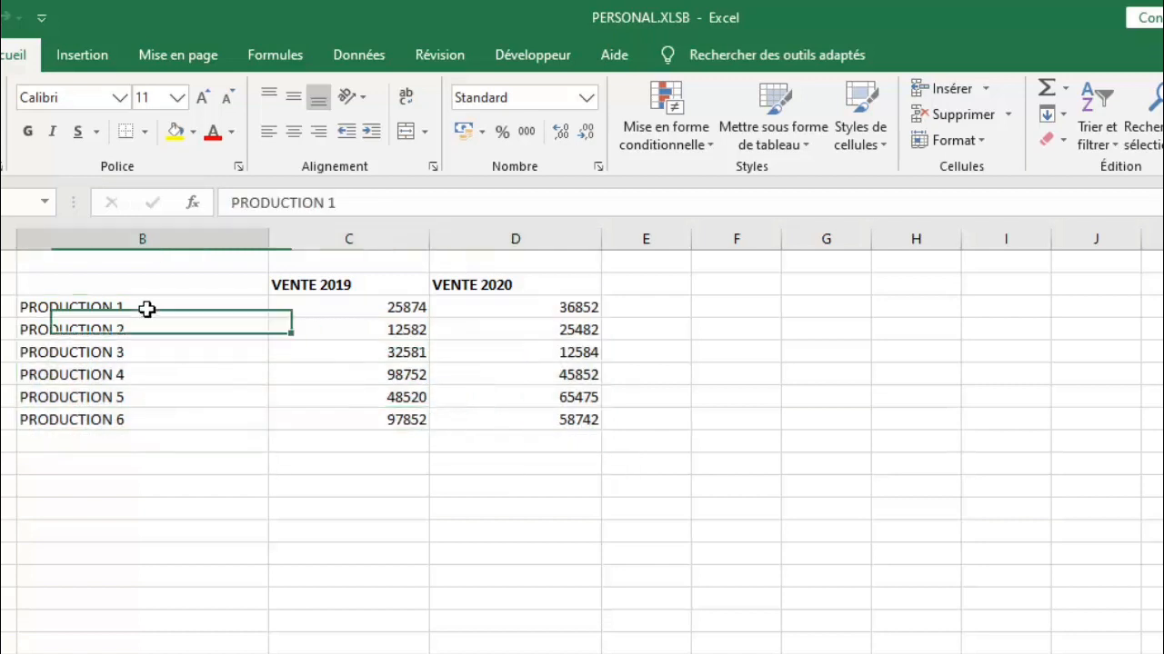
Start a formula-based conditional formatting rule for B3:D8 with the condition =C3>D3
{"action": "left_click_drag", "start_coordinate": [146, 309], "coordinate": [493, 418]}
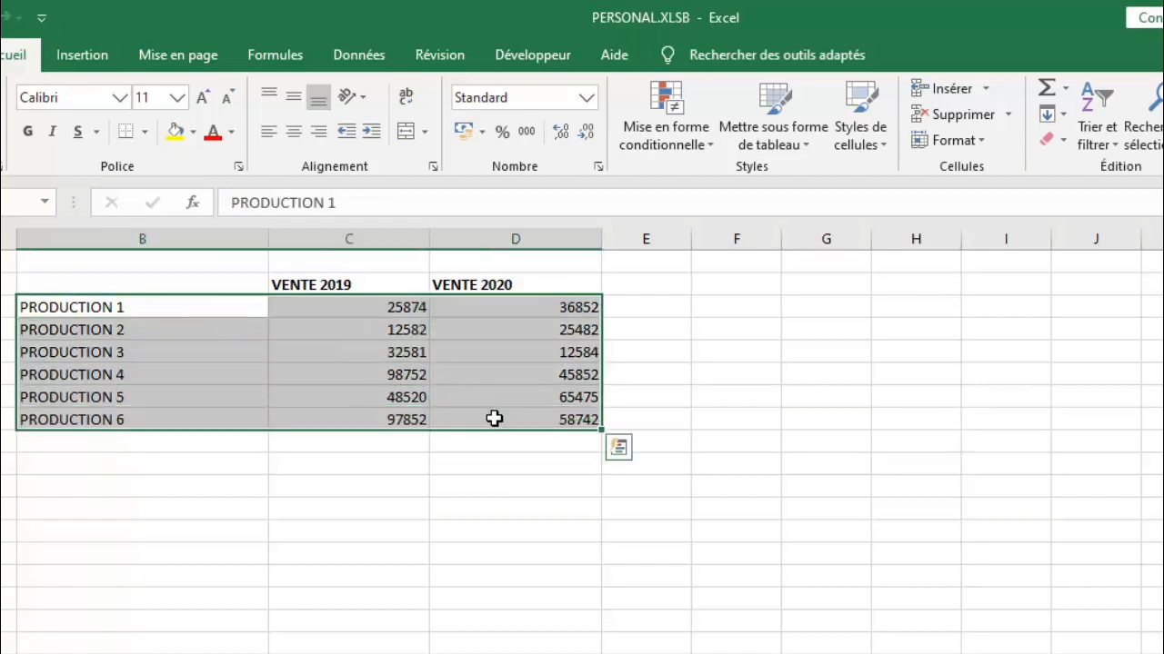
{"action": "left_click", "coordinate": [681, 147]}
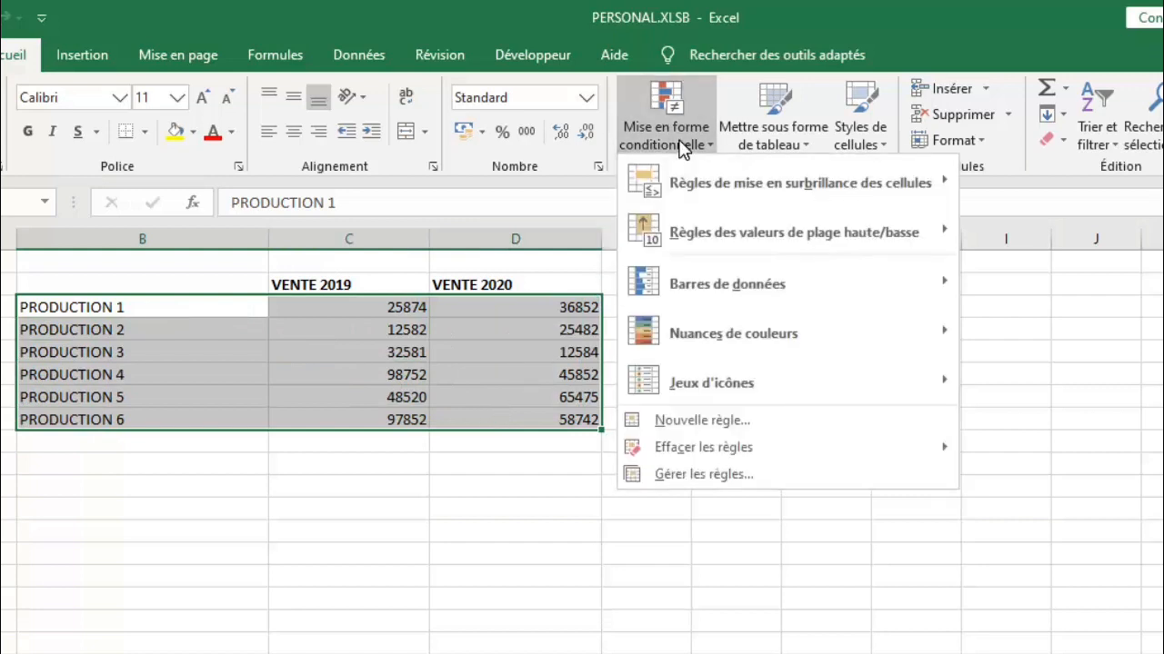
{"action": "left_click", "coordinate": [752, 469]}
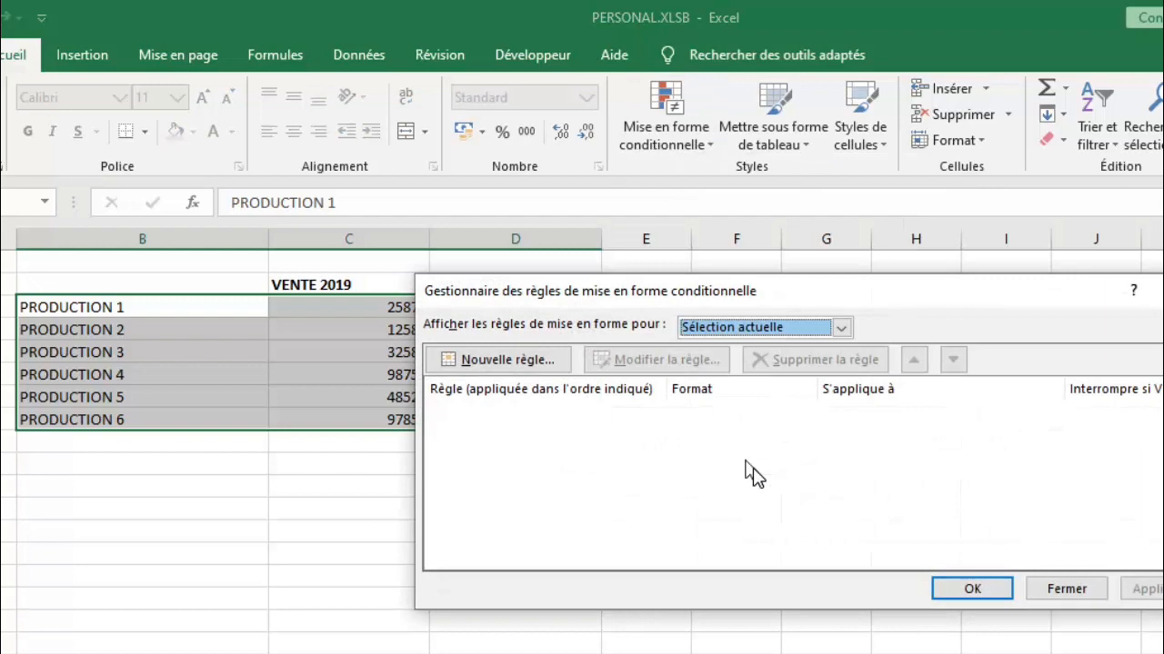
{"action": "left_click", "coordinate": [498, 359]}
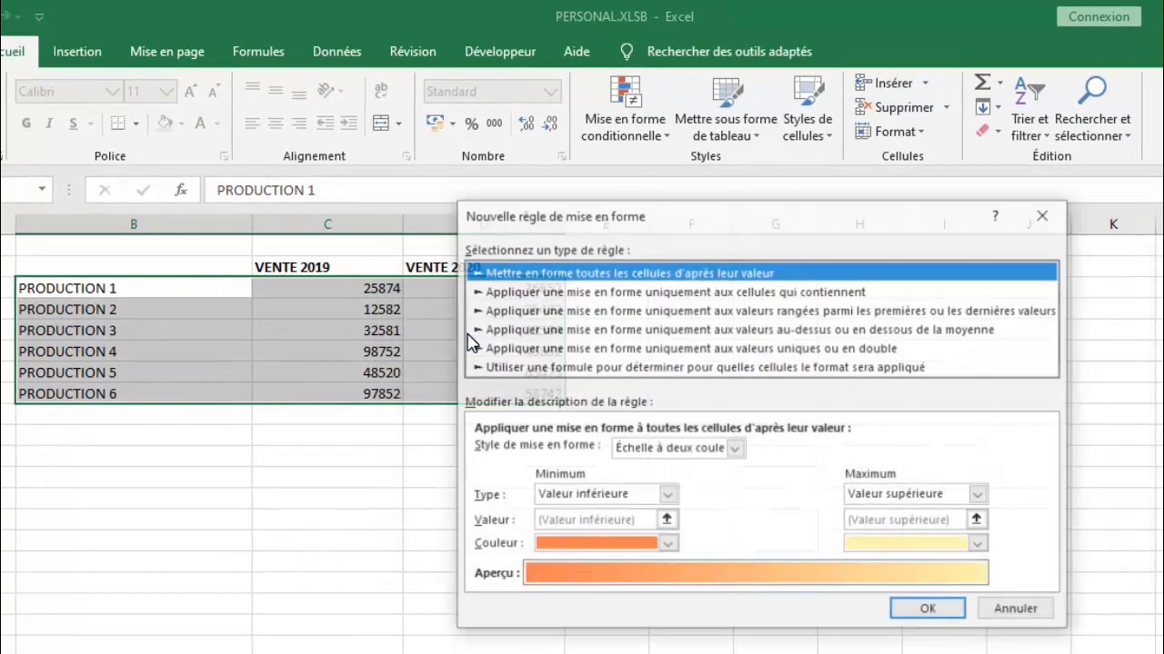
{"action": "left_click", "coordinate": [515, 371]}
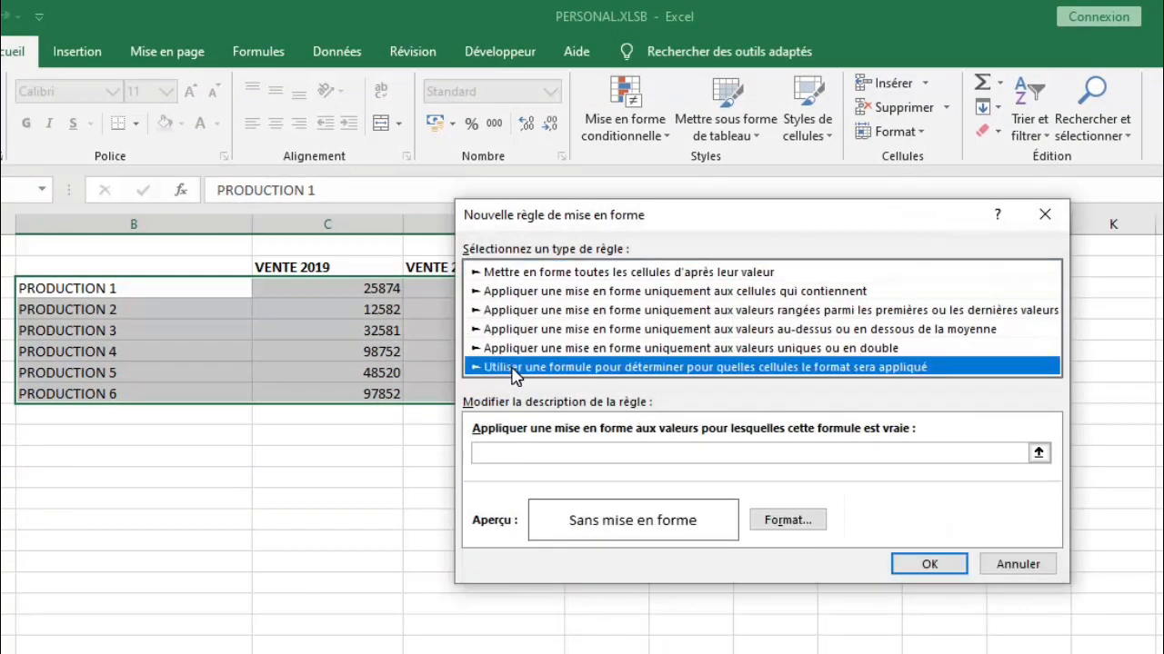
{"action": "left_click", "coordinate": [511, 449]}
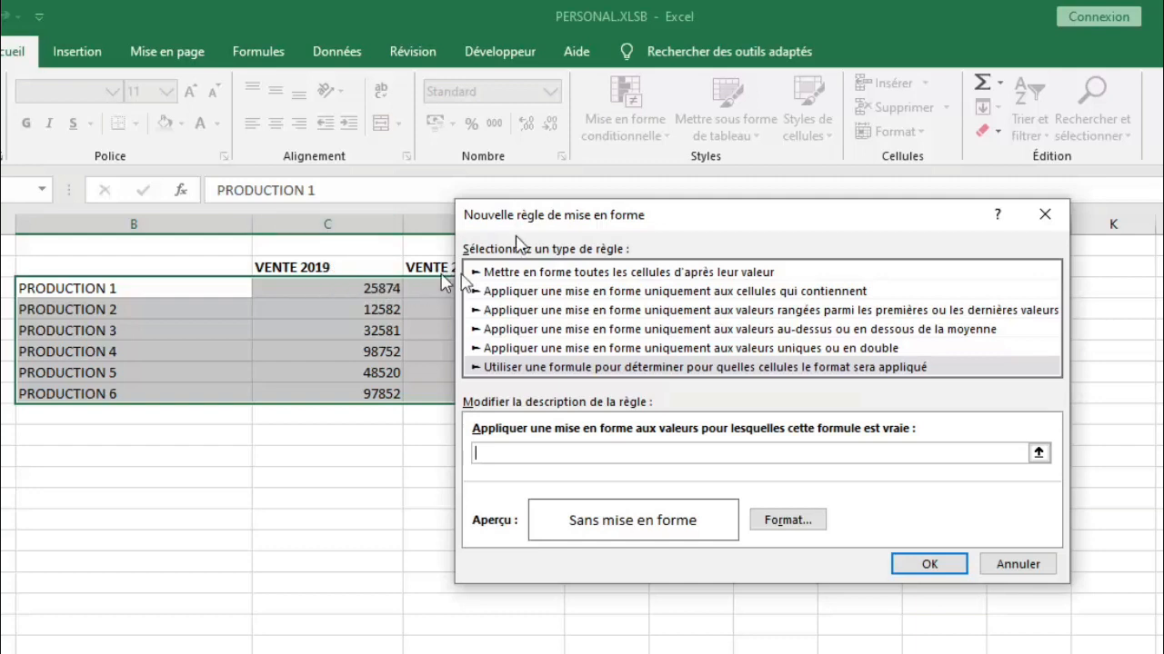
{"action": "left_click_drag", "start_coordinate": [557, 225], "coordinate": [717, 228]}
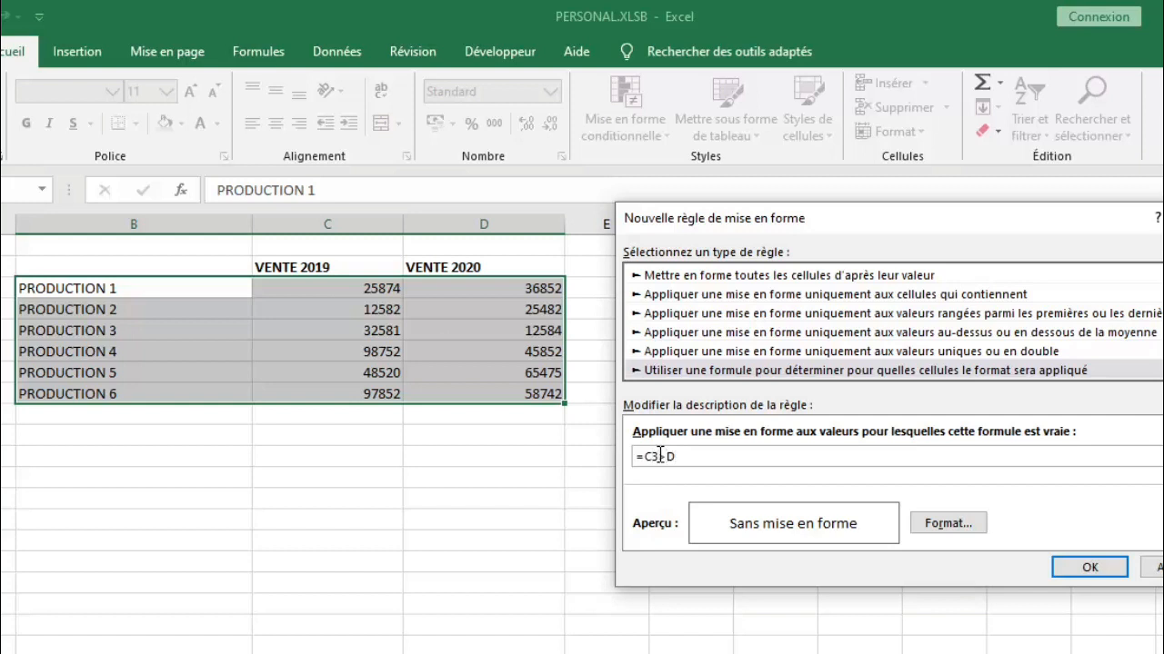
Give the =C3>D3 rule a bright red fill and add it to the rule list
{"action": "left_click", "coordinate": [943, 526]}
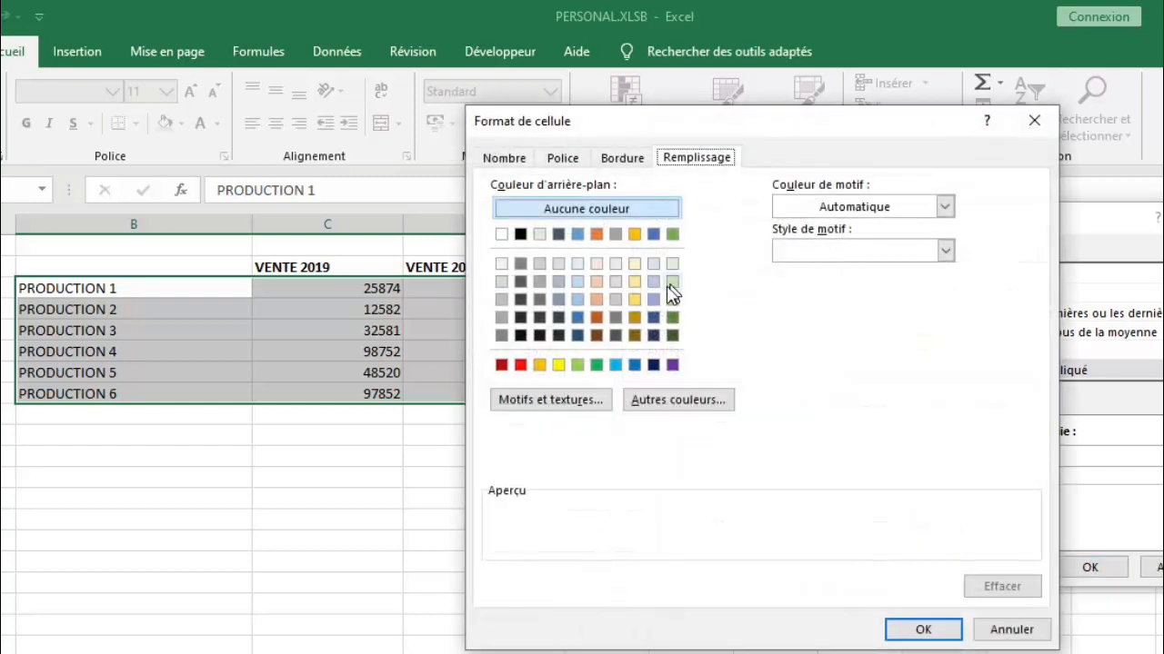
{"action": "left_click", "coordinate": [521, 367]}
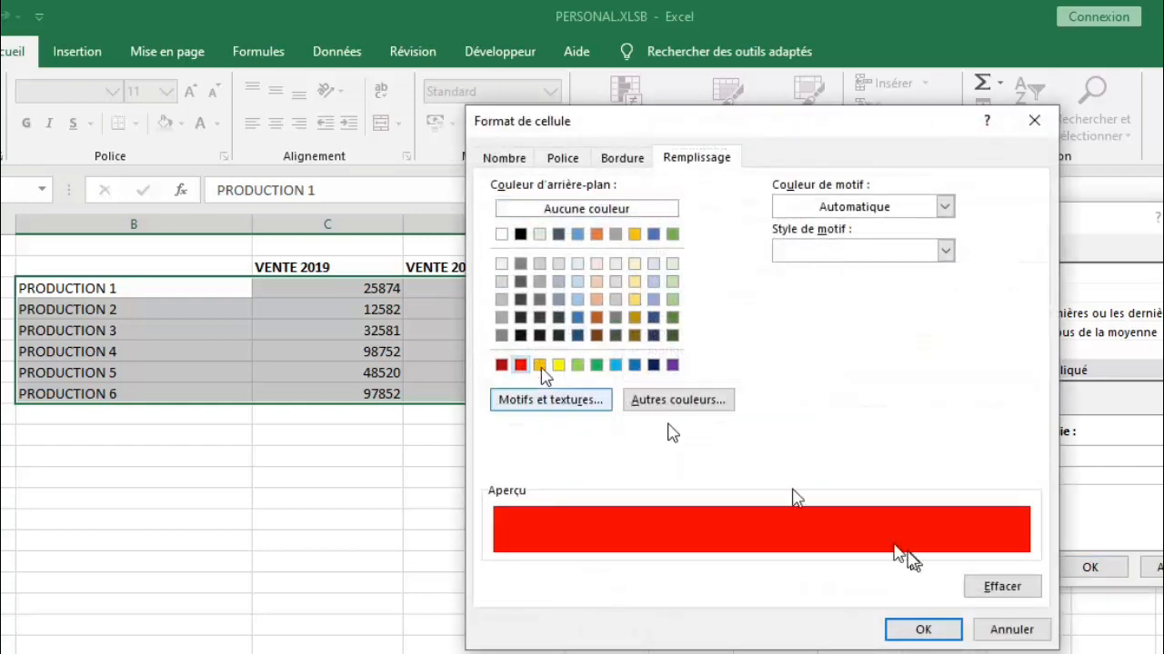
{"action": "left_click", "coordinate": [924, 629]}
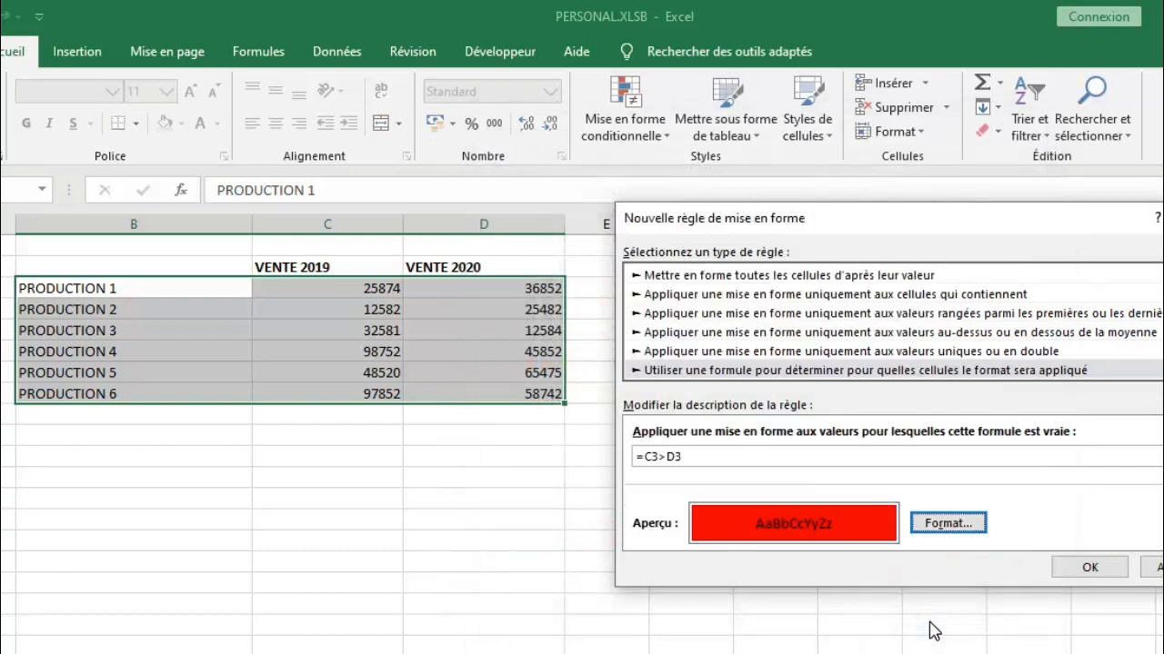
{"action": "left_click", "coordinate": [1090, 567]}
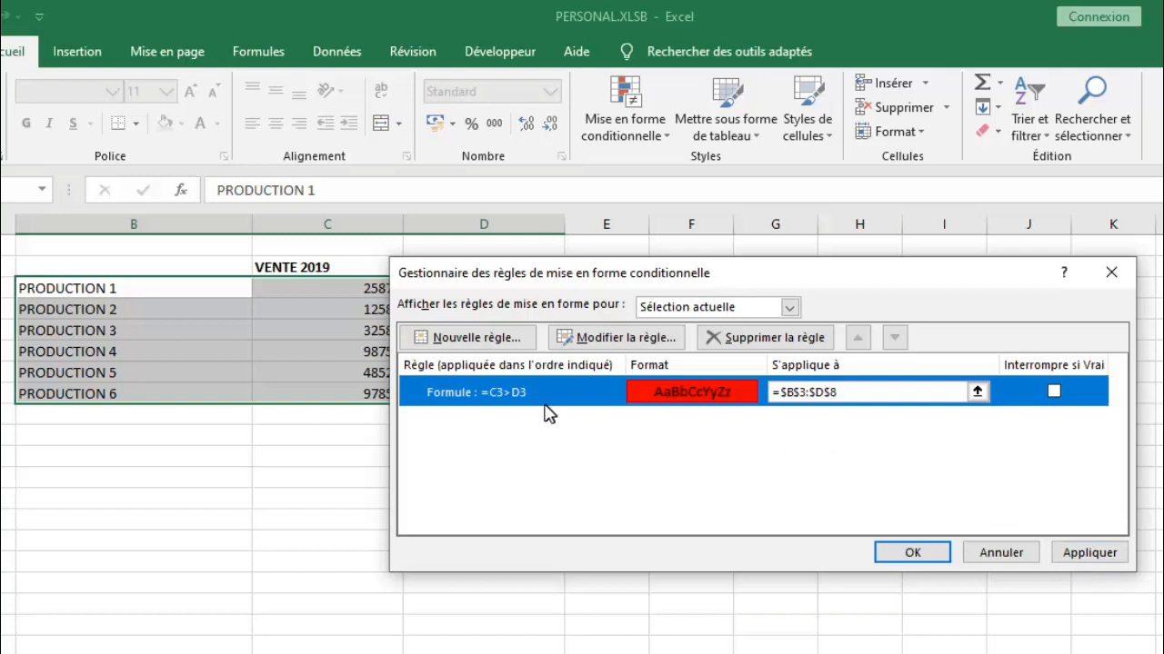
Change the range the red rule applies to to =$B$3:$B$8
{"action": "left_click", "coordinate": [855, 388]}
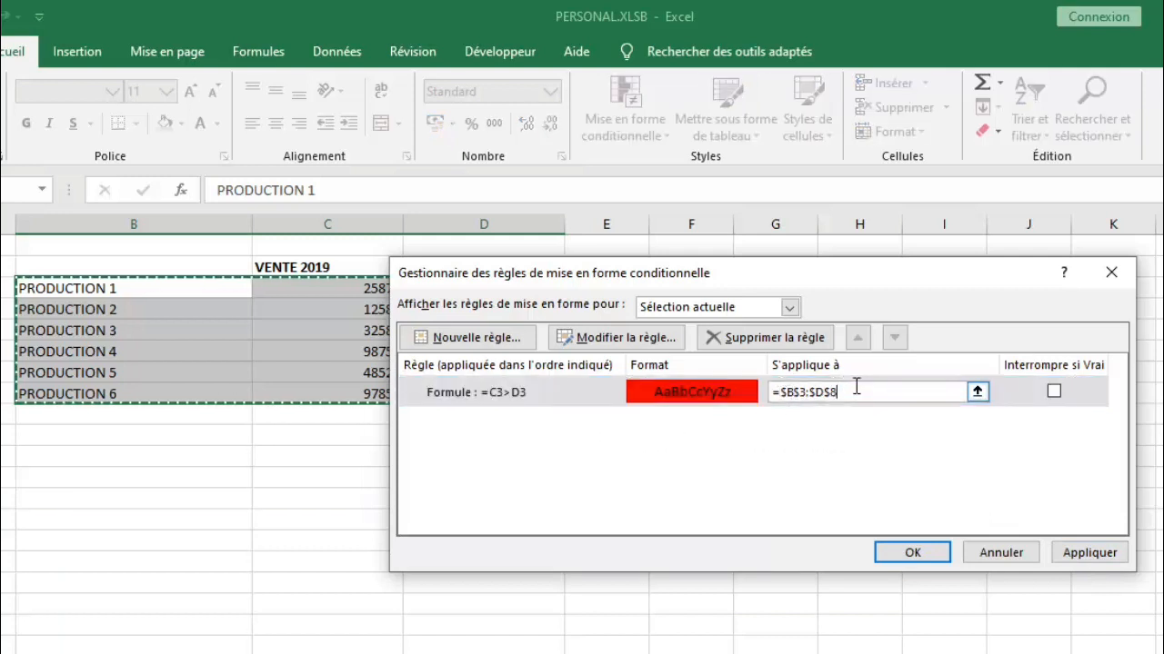
{"action": "key", "text": "BackSpace"}
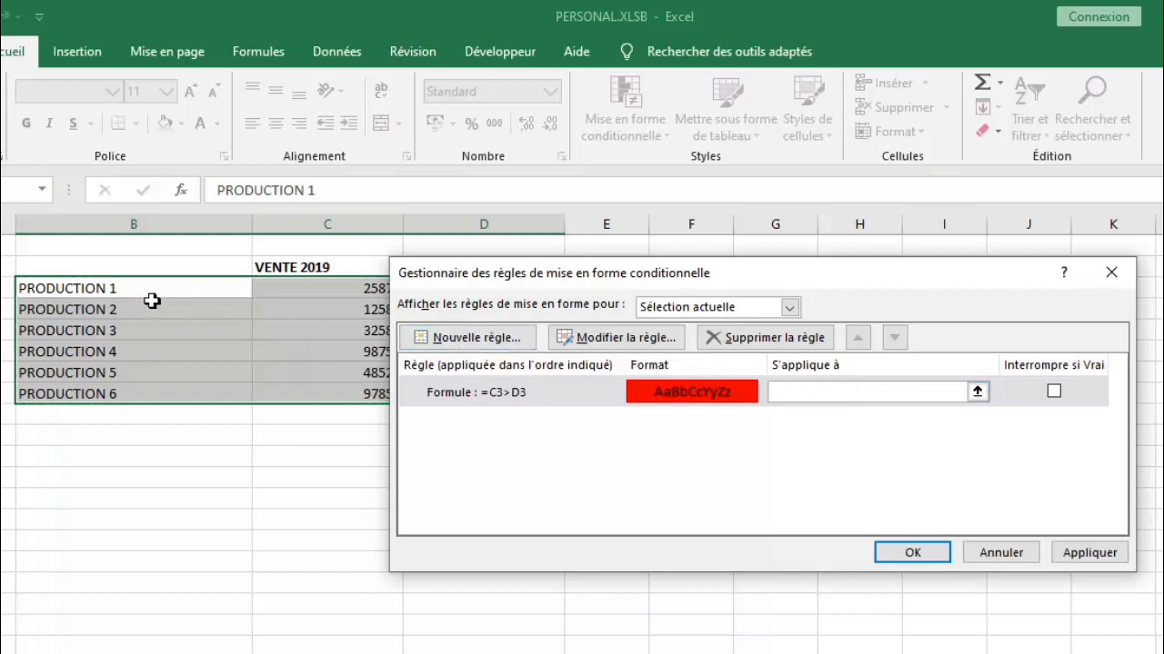
{"action": "left_click_drag", "start_coordinate": [141, 289], "coordinate": [134, 385]}
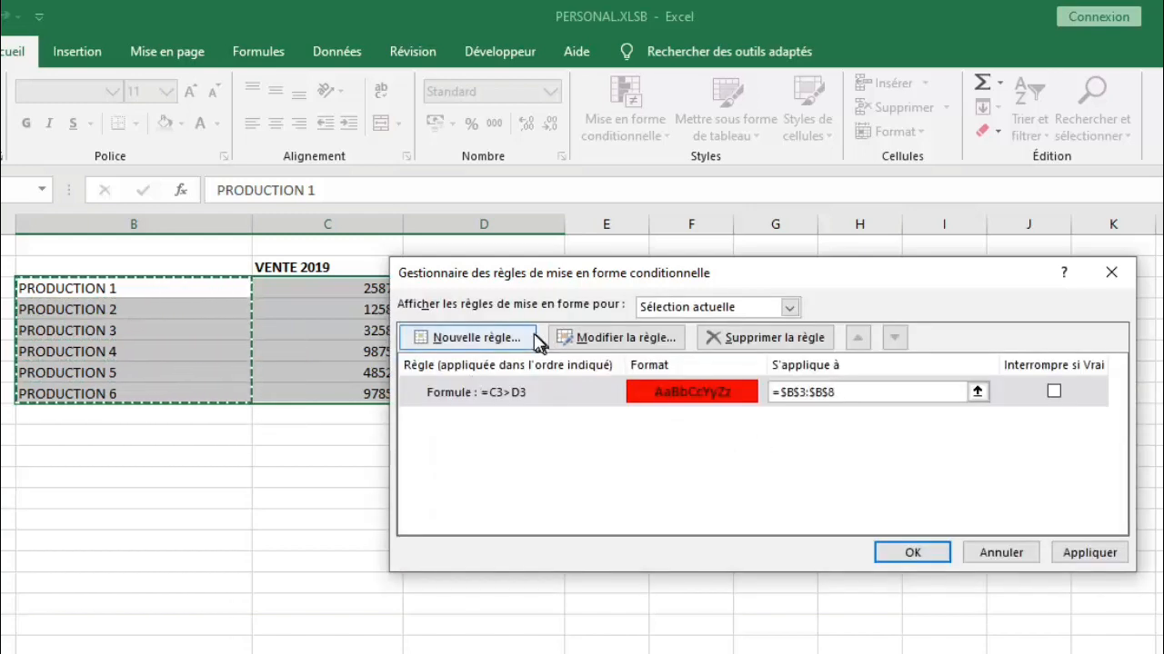
Start a second formula-based formatting rule with the condition C3<D3
{"action": "left_click", "coordinate": [493, 338]}
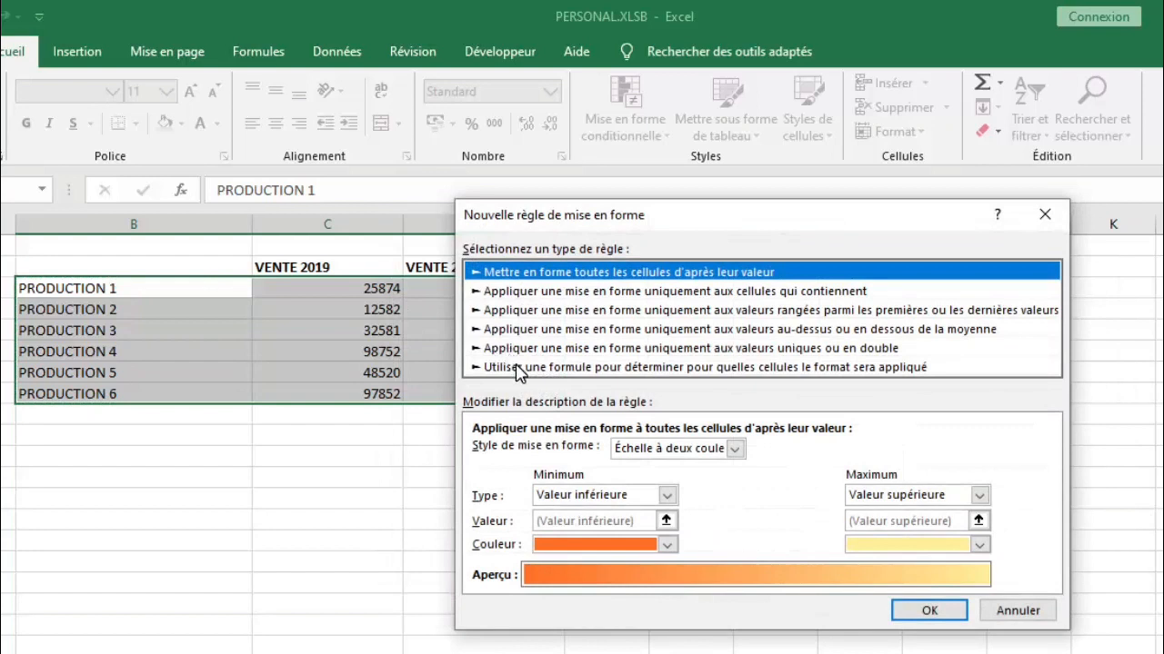
{"action": "left_click", "coordinate": [516, 368]}
{"action": "left_click", "coordinate": [542, 455]}
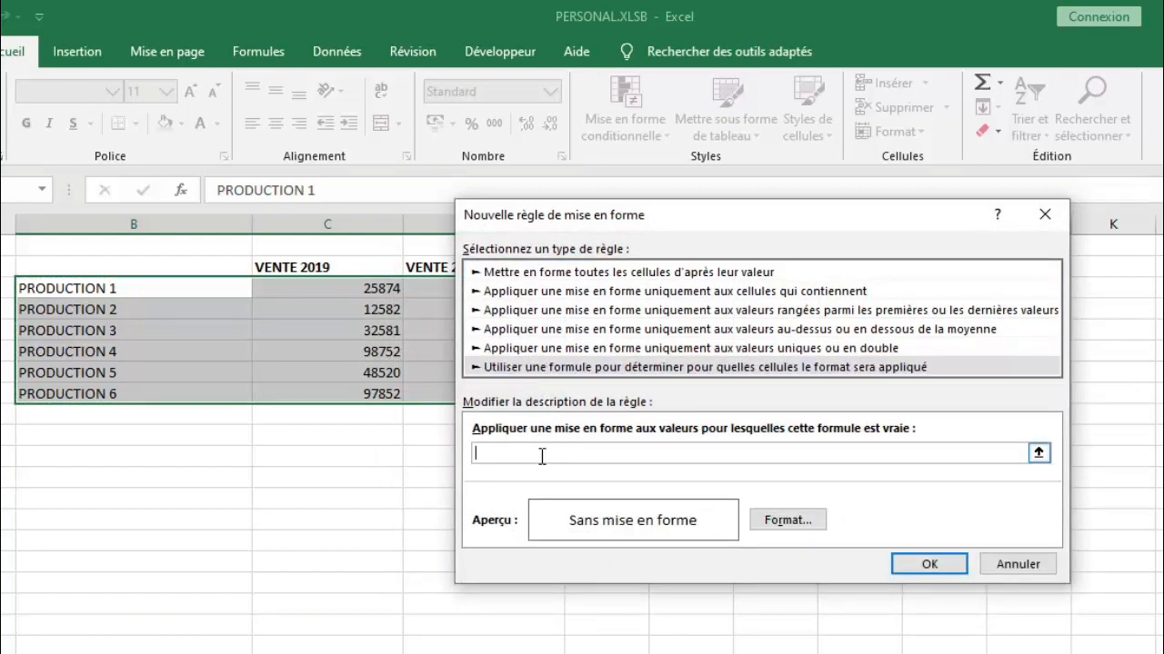
{"action": "left_click_drag", "start_coordinate": [735, 224], "coordinate": [736, 260]}
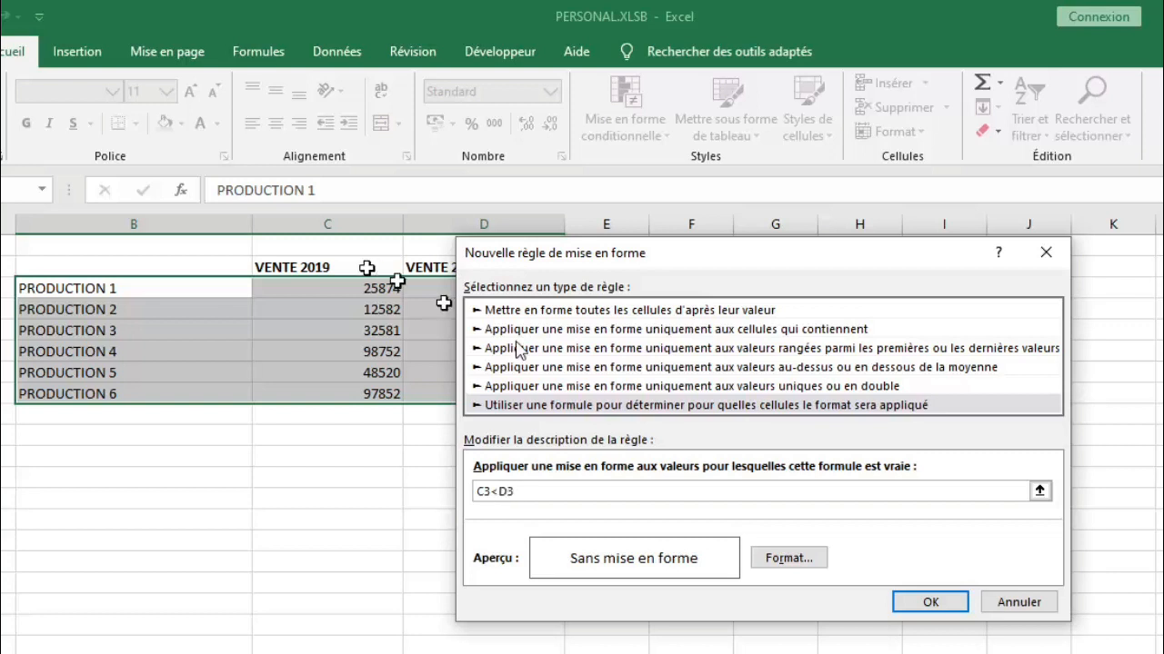
Give the second rule a dark orange fill and add it to the rule list
{"action": "left_click", "coordinate": [791, 559]}
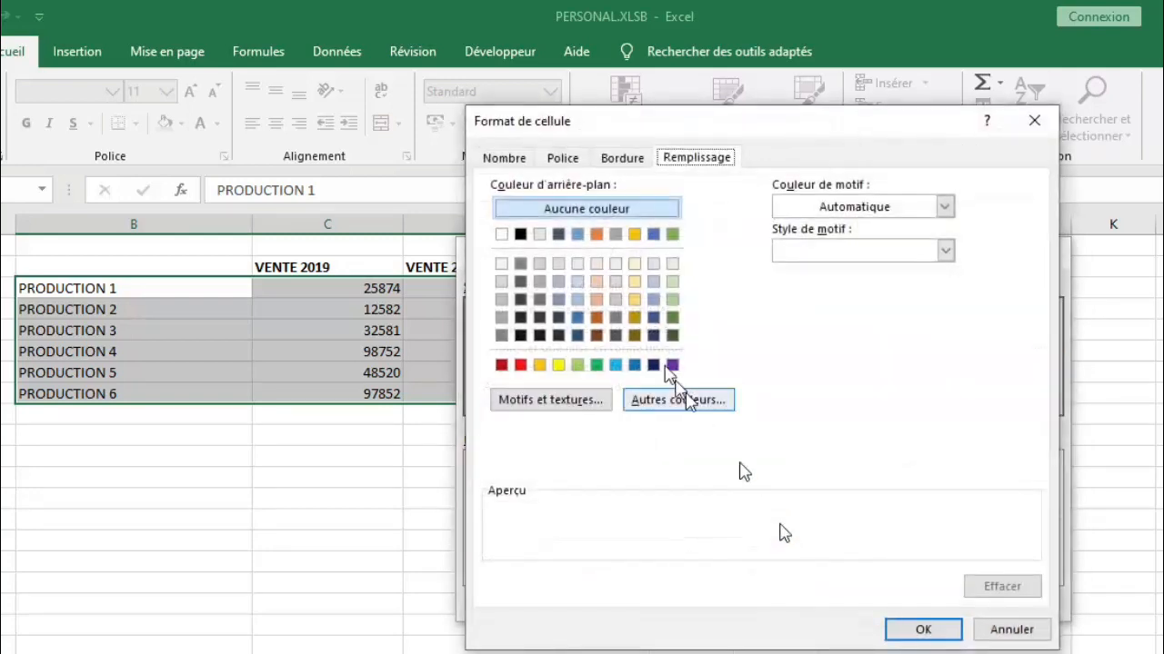
{"action": "left_click", "coordinate": [598, 319]}
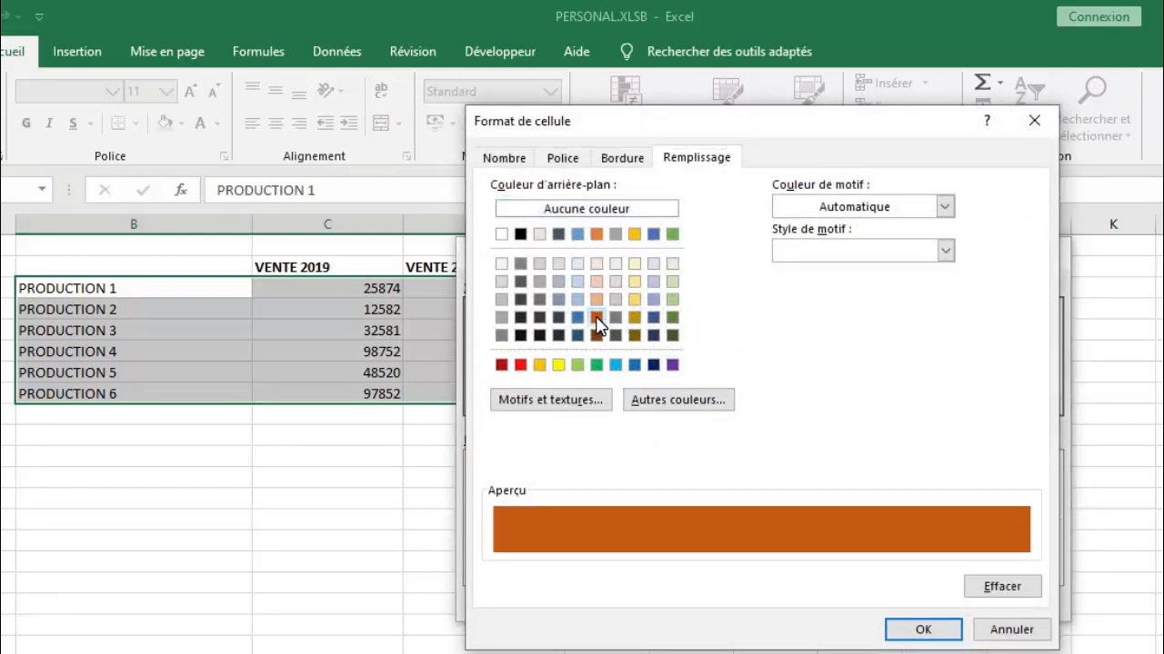
{"action": "left_click", "coordinate": [924, 632]}
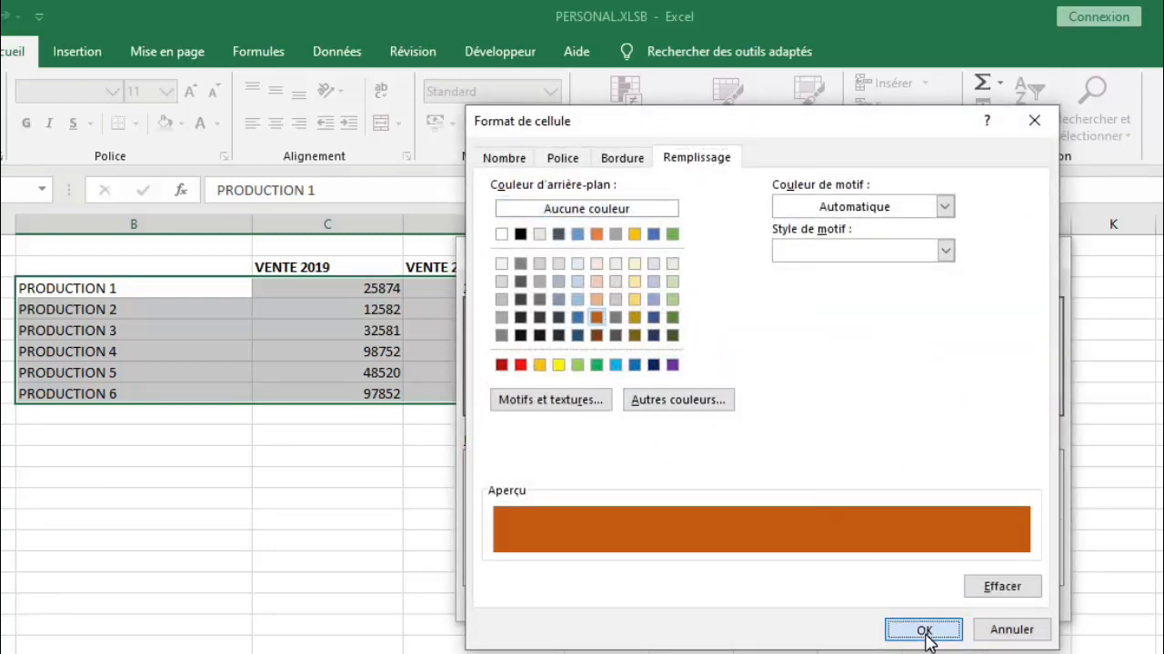
{"action": "left_click", "coordinate": [922, 604]}
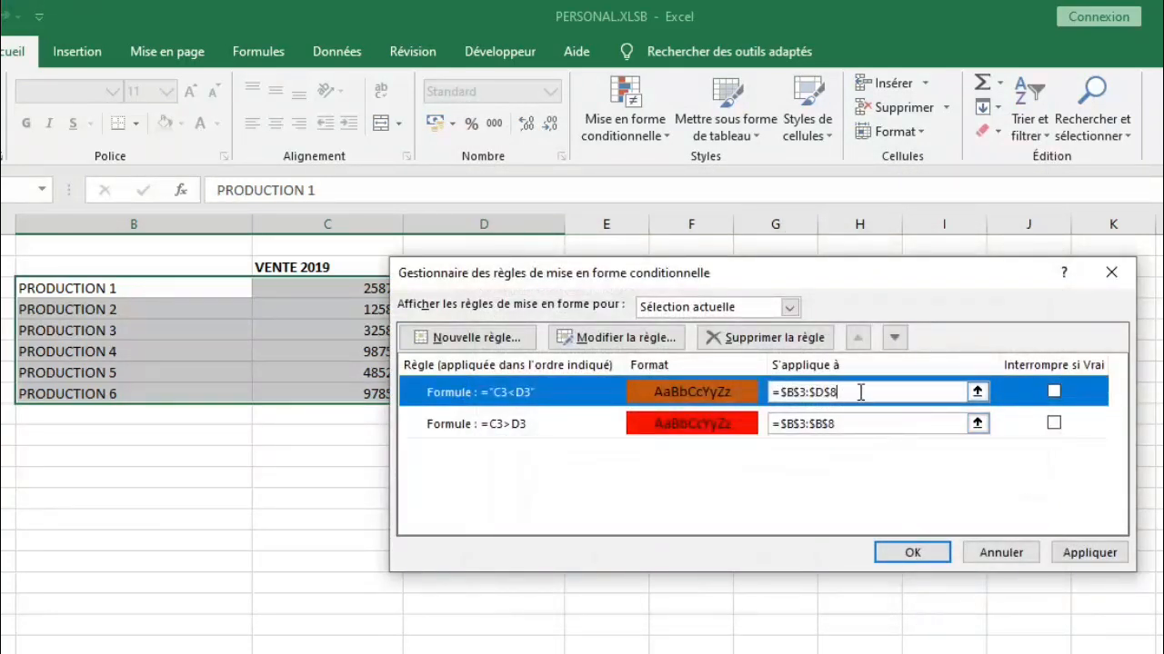
Change the range the orange rule applies to to =$B$3:$B$8
{"action": "key", "text": "BackSpace"}
{"action": "key", "text": "BackSpace"}
{"action": "key", "text": "BackSpace"}
{"action": "key", "text": "BackSpace"}
{"action": "key", "text": "BackSpace"}
{"action": "key", "text": "BackSpace"}
{"action": "key", "text": "BackSpace"}
{"action": "key", "text": "BackSpace"}
{"action": "key", "text": "BackSpace"}
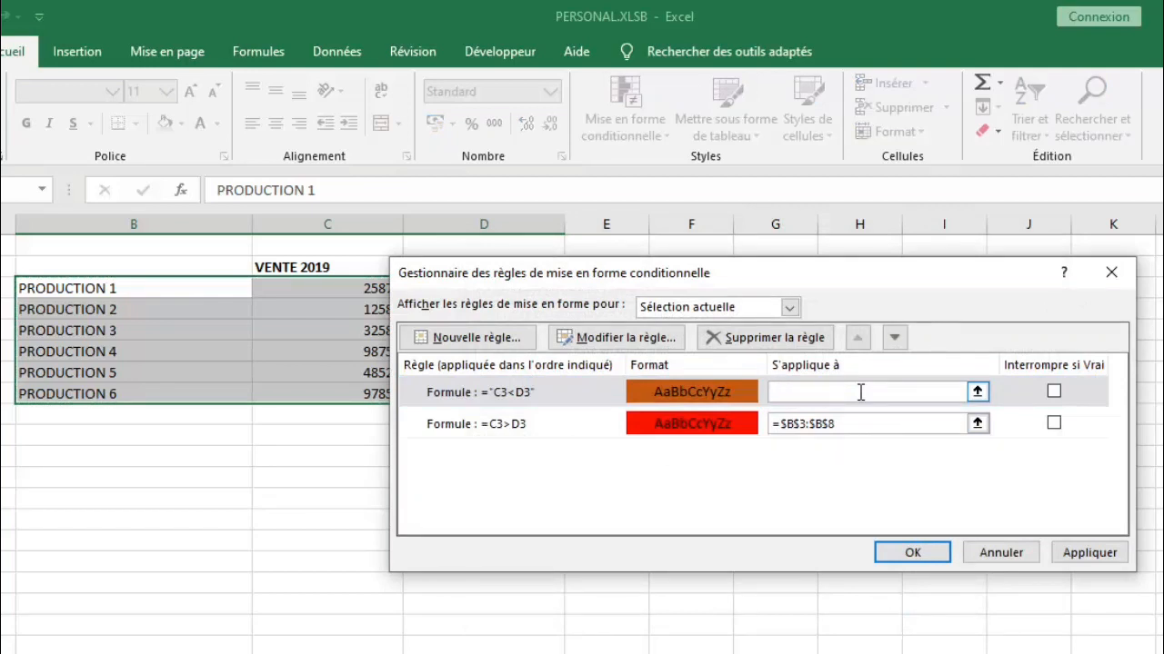
{"action": "left_click", "coordinate": [165, 294]}
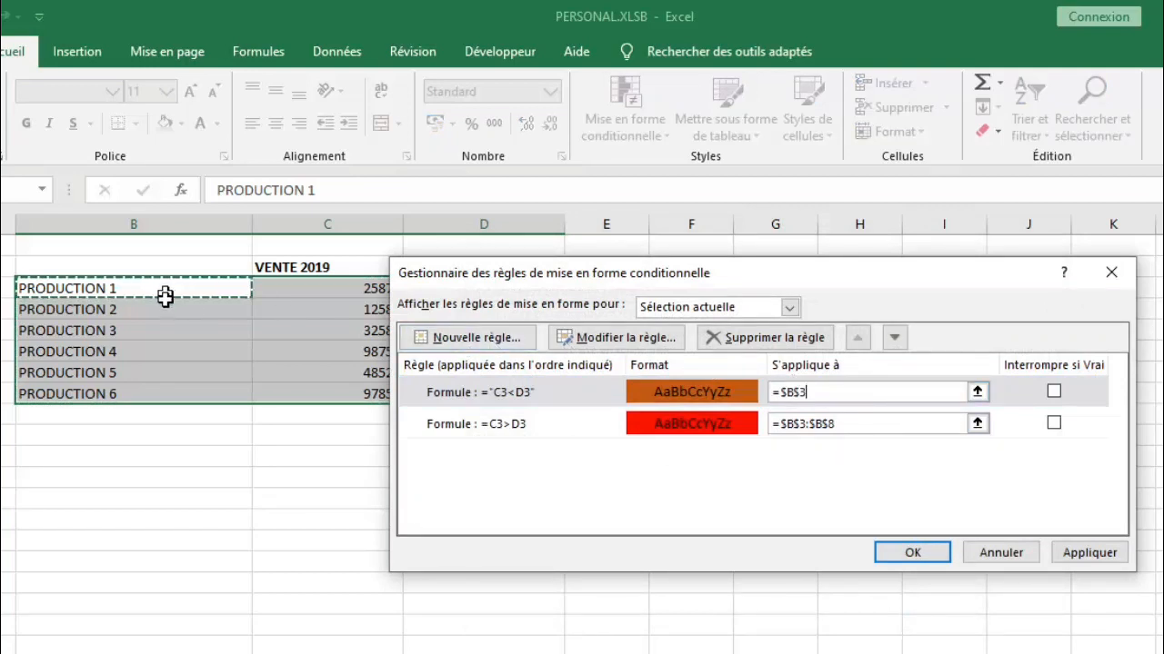
{"action": "left_click_drag", "start_coordinate": [164, 295], "coordinate": [163, 391]}
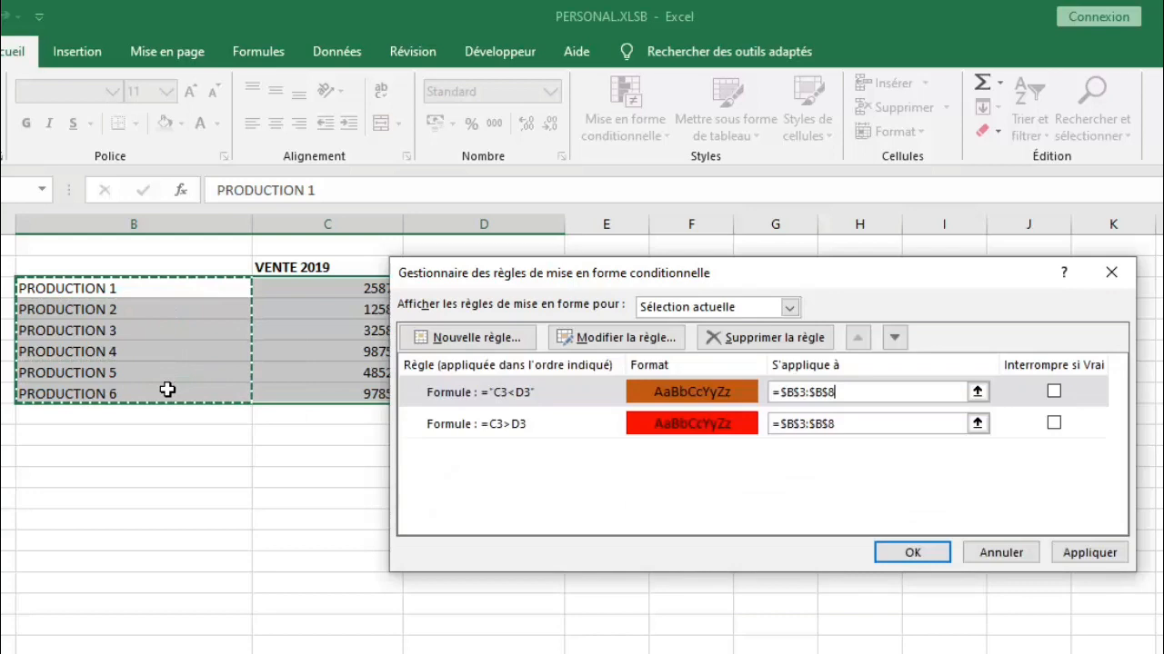
Replace the orange rule's formula with =C3<D4, and apply both rules to the sheet
{"action": "double_click", "coordinate": [552, 394]}
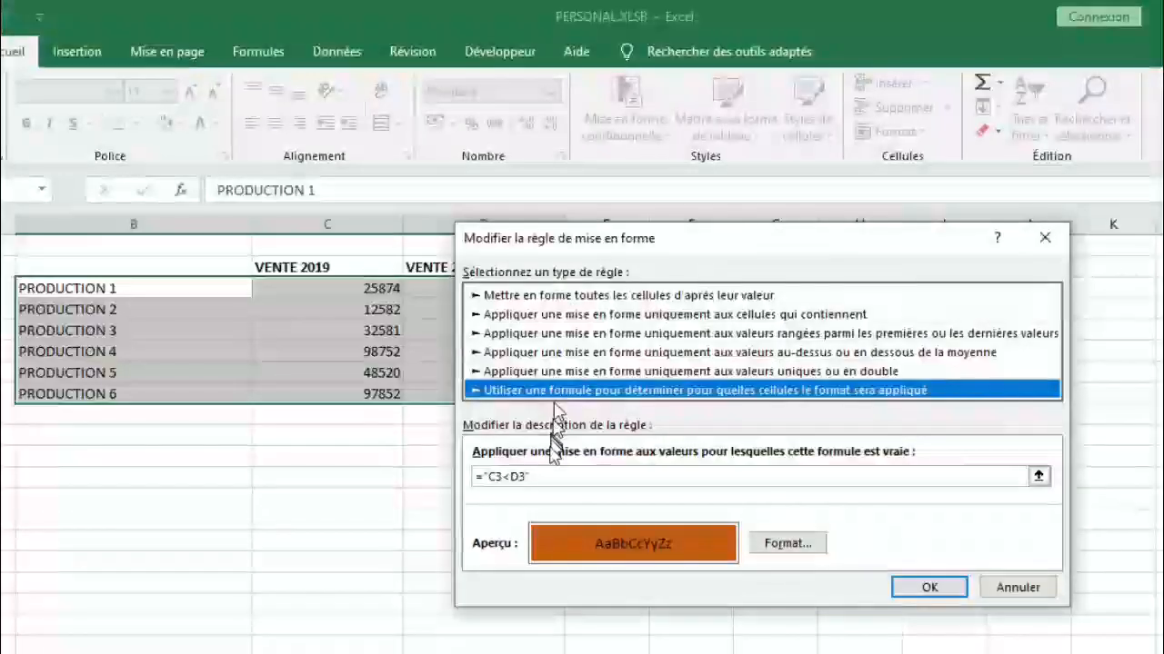
{"action": "left_click", "coordinate": [545, 476]}
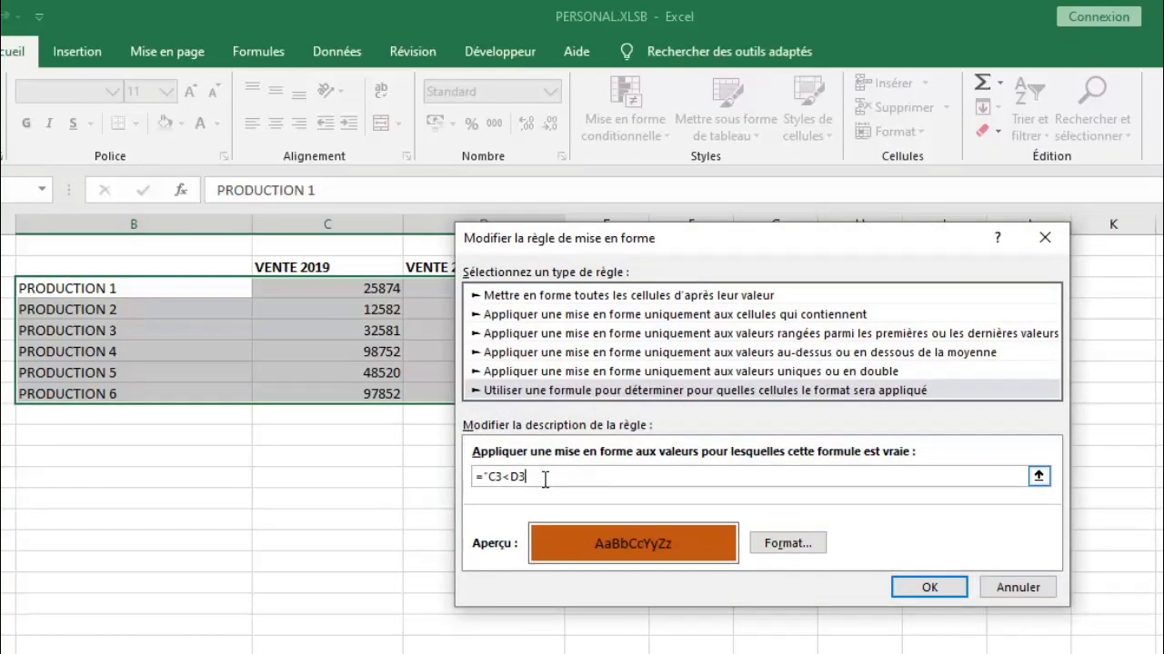
{"action": "type", "text": "+$A$3"}
{"action": "key", "text": "BackSpace"}
{"action": "key", "text": "BackSpace"}
{"action": "key", "text": "BackSpace"}
{"action": "key", "text": "BackSpace"}
{"action": "key", "text": "BackSpace"}
{"action": "type", "text": "C3<D4"}
{"action": "left_click", "coordinate": [924, 587]}
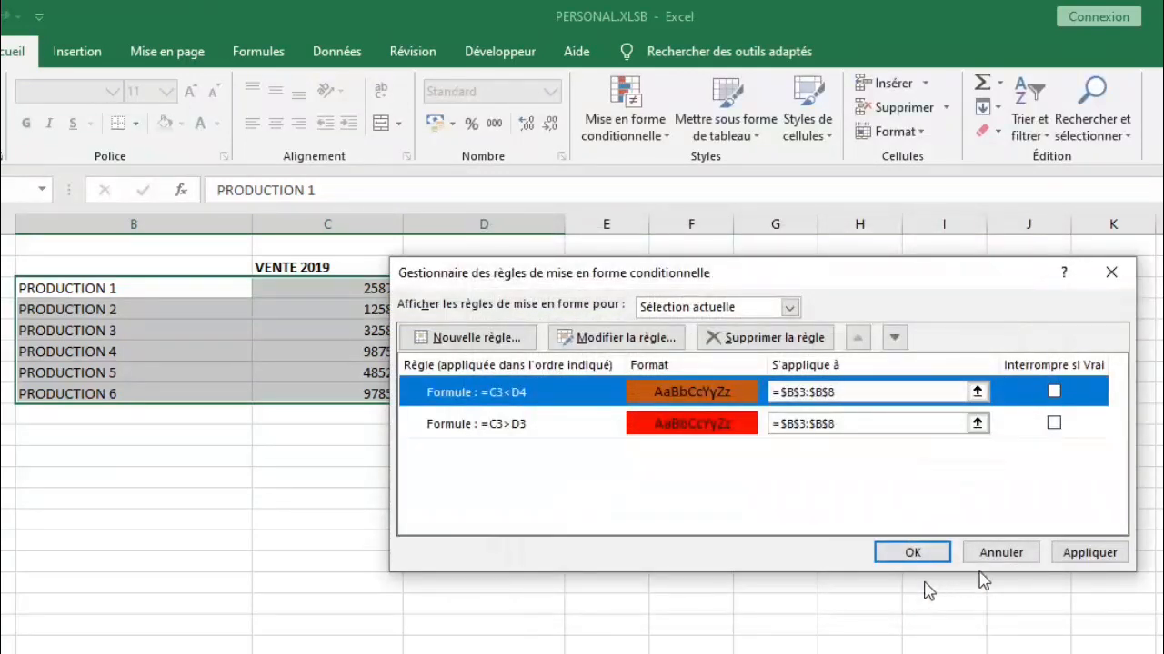
{"action": "left_click", "coordinate": [1096, 555]}
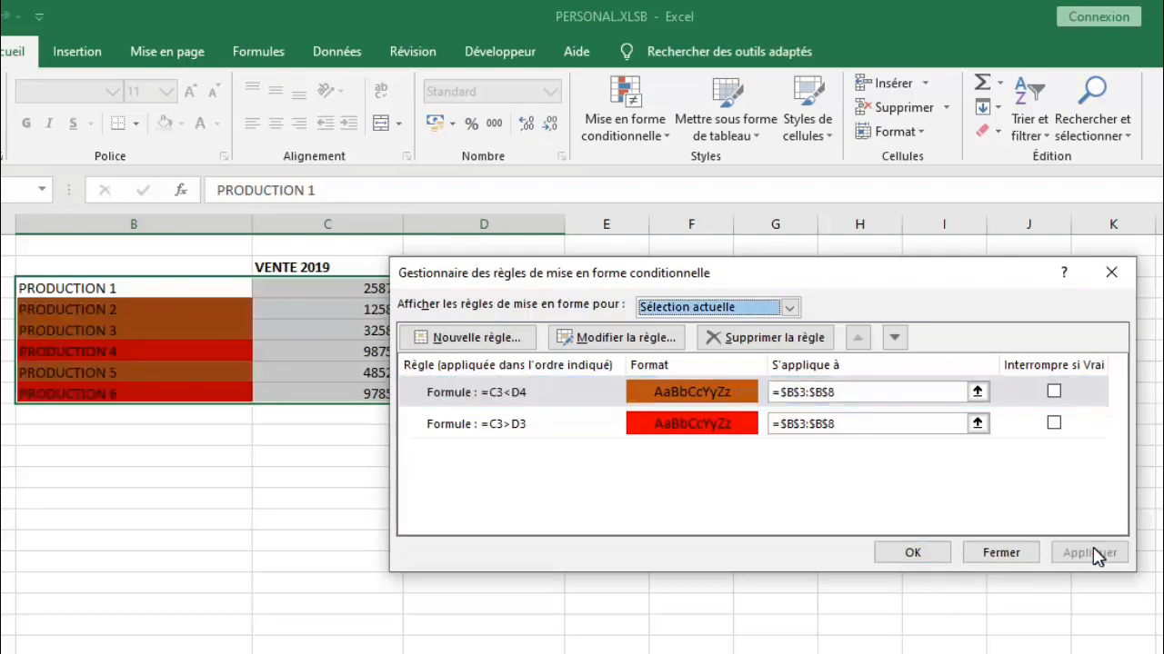
{"action": "left_click", "coordinate": [936, 553]}
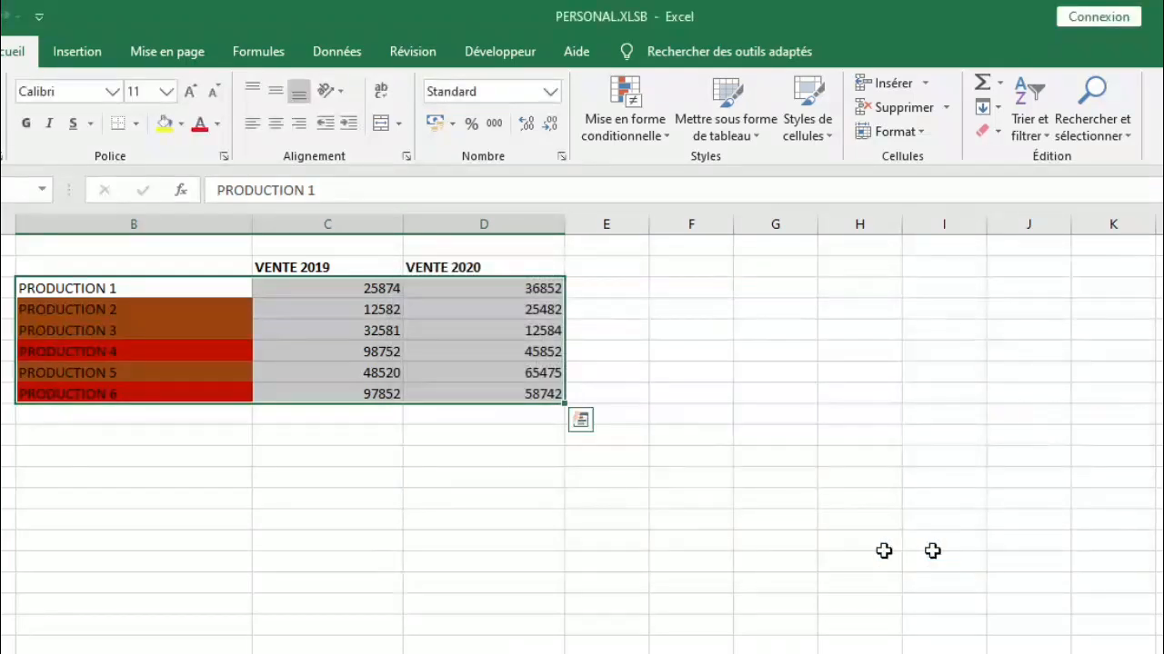
{"action": "left_click", "coordinate": [391, 561]}
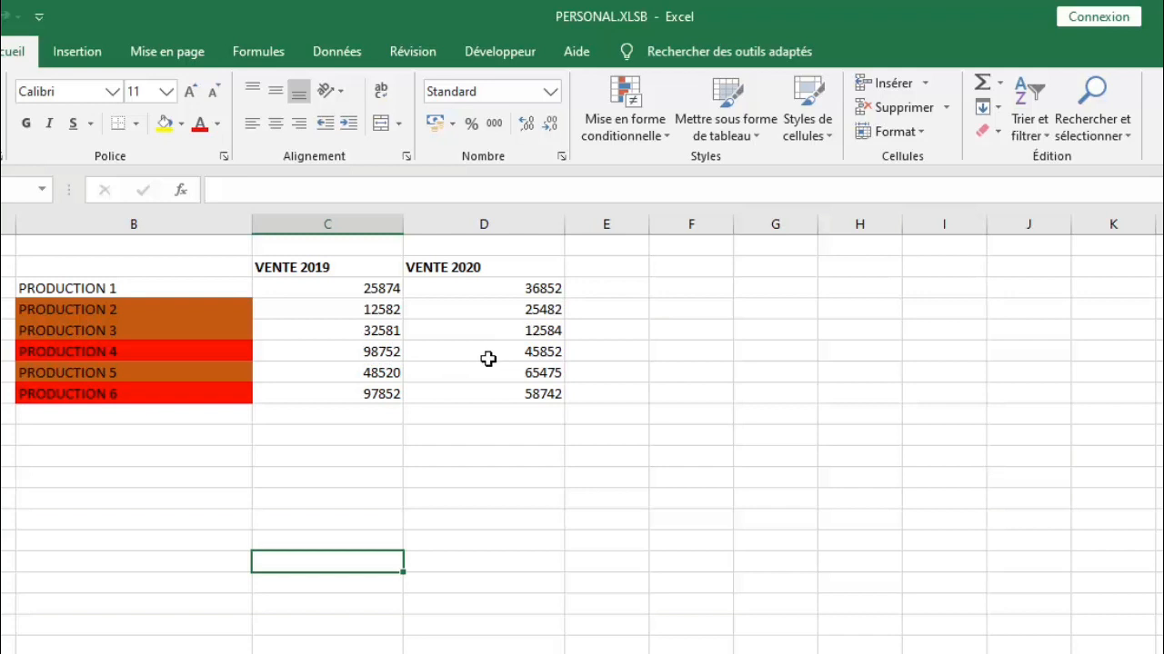
{"action": "left_click", "coordinate": [296, 436]}
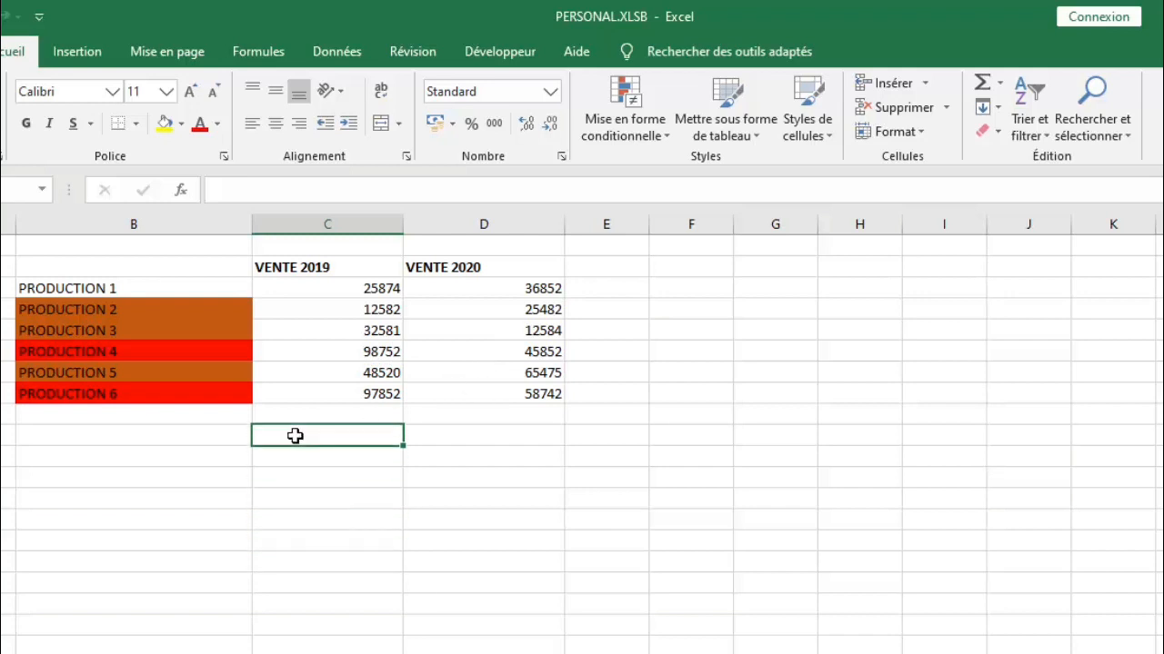
{"action": "left_click", "coordinate": [286, 479]}
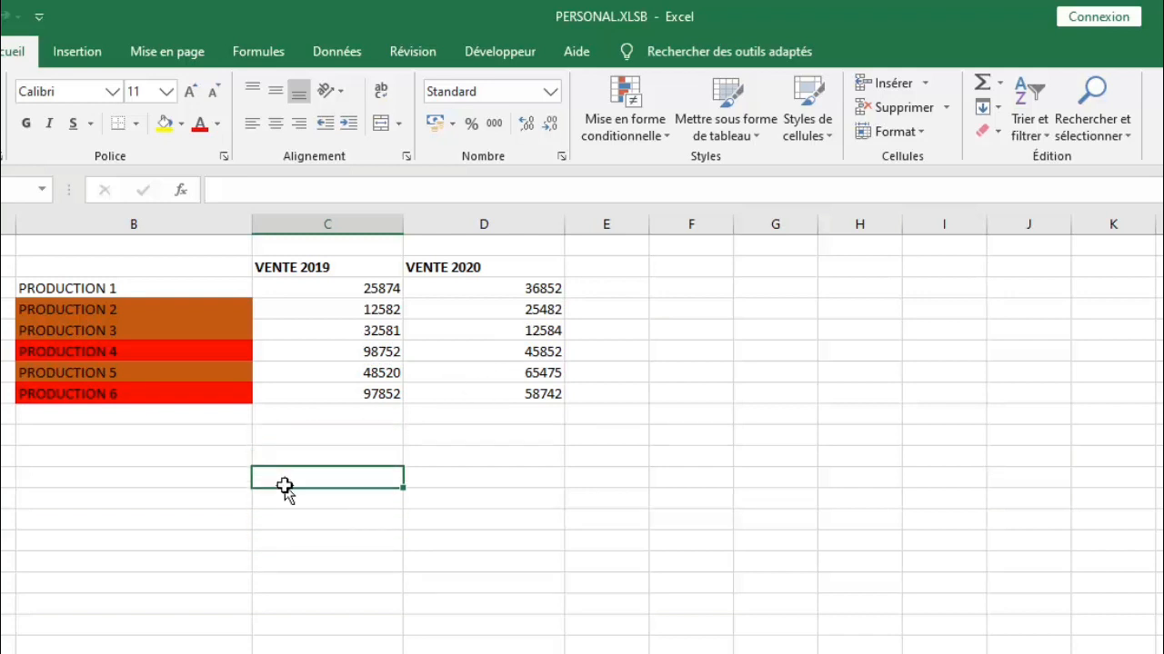